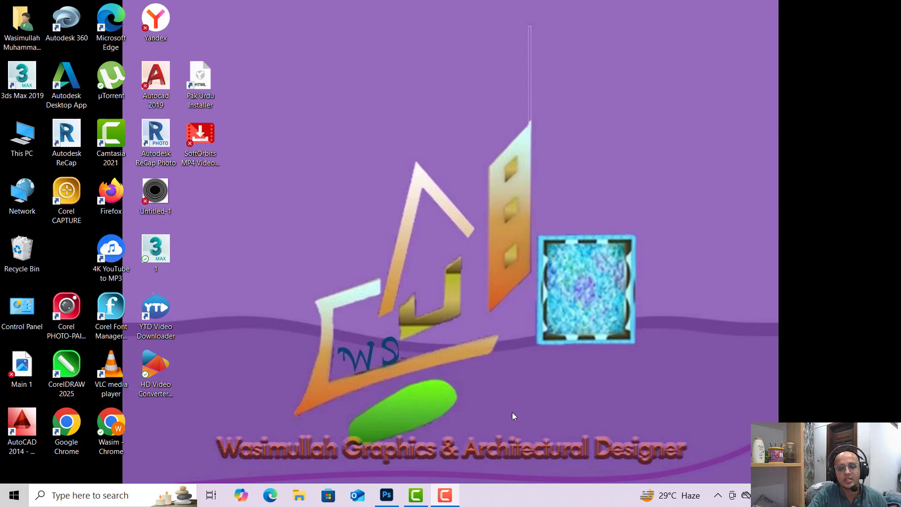
Launch Photoshop.
left_click(392, 503)
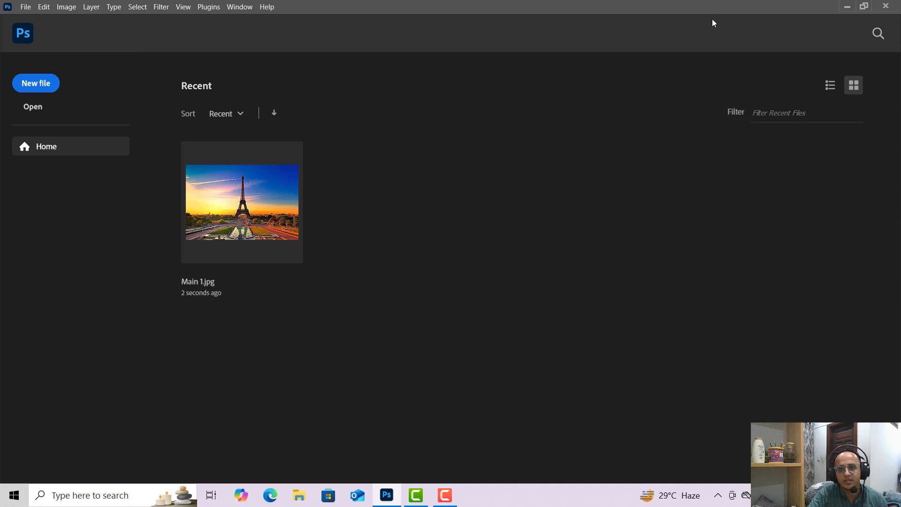
left_click(31, 7)
left_click(35, 18)
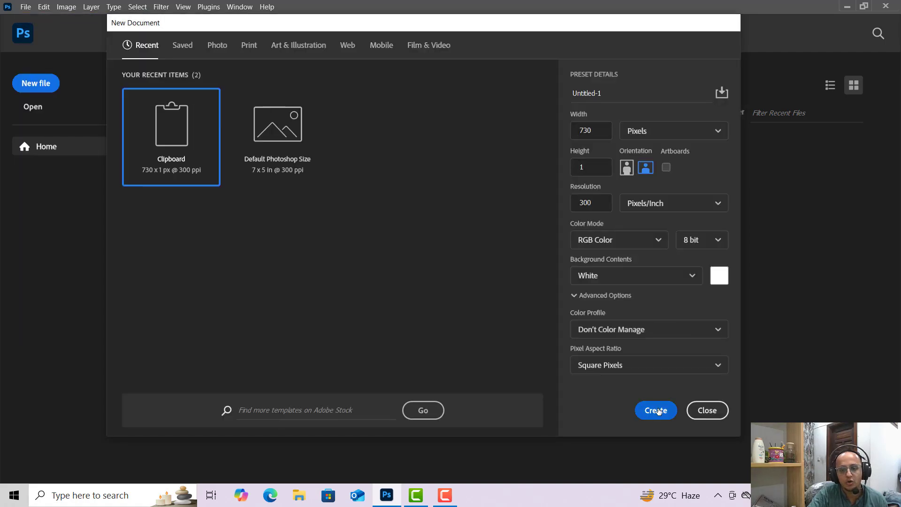
left_click(655, 411)
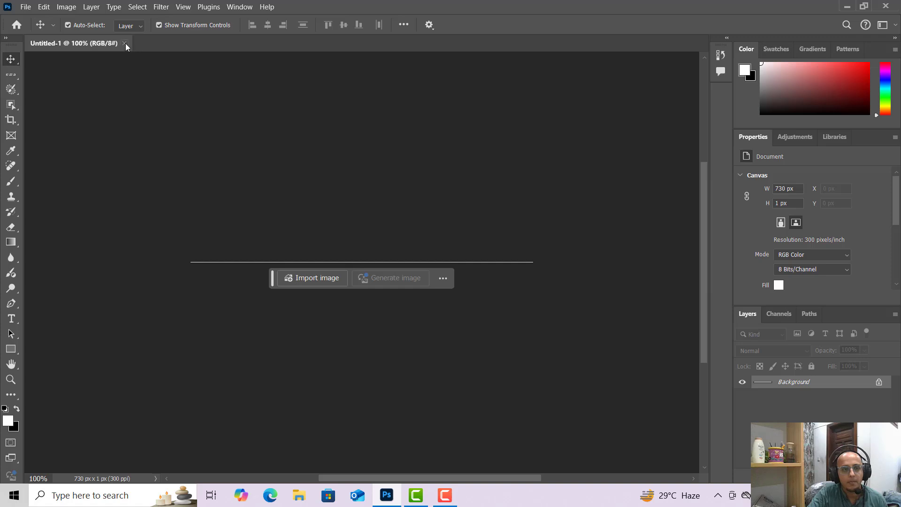
left_click(124, 43)
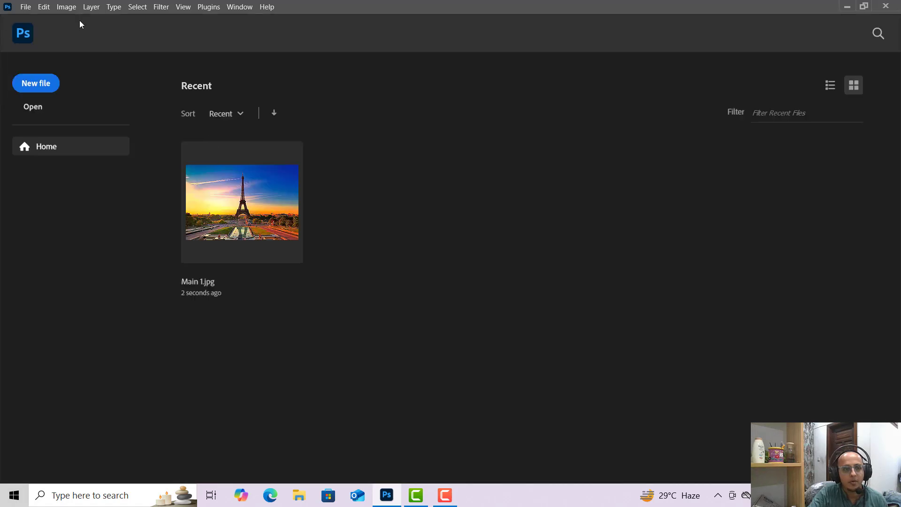
Start a new document and switch its size units to inches.
left_click(26, 7)
left_click(36, 18)
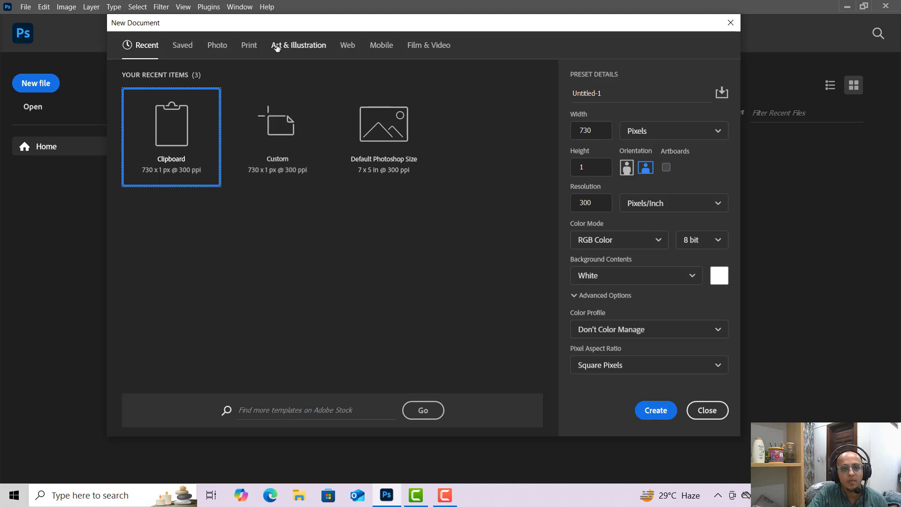
left_click(222, 51)
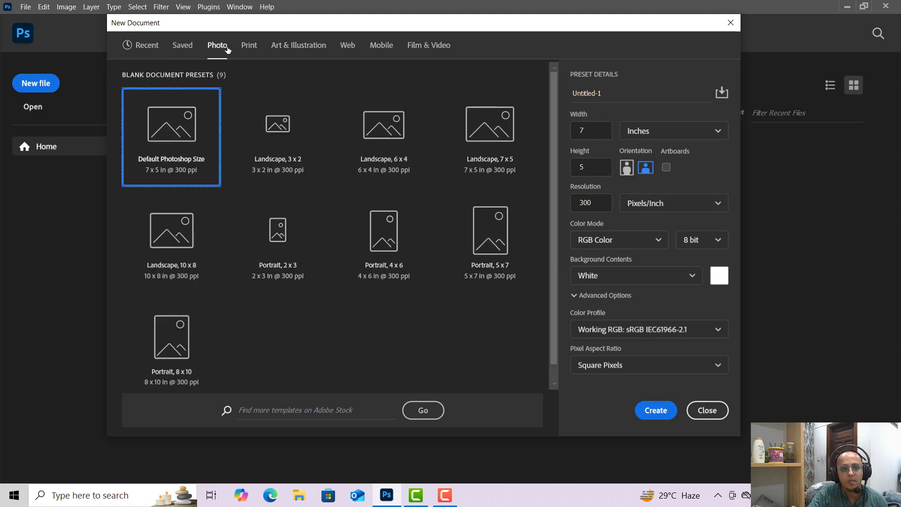
left_click(189, 51)
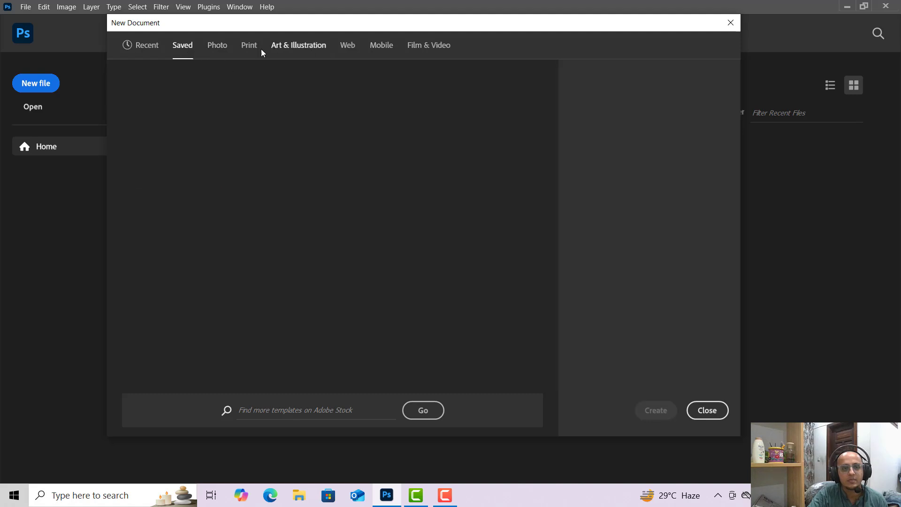
left_click(159, 49)
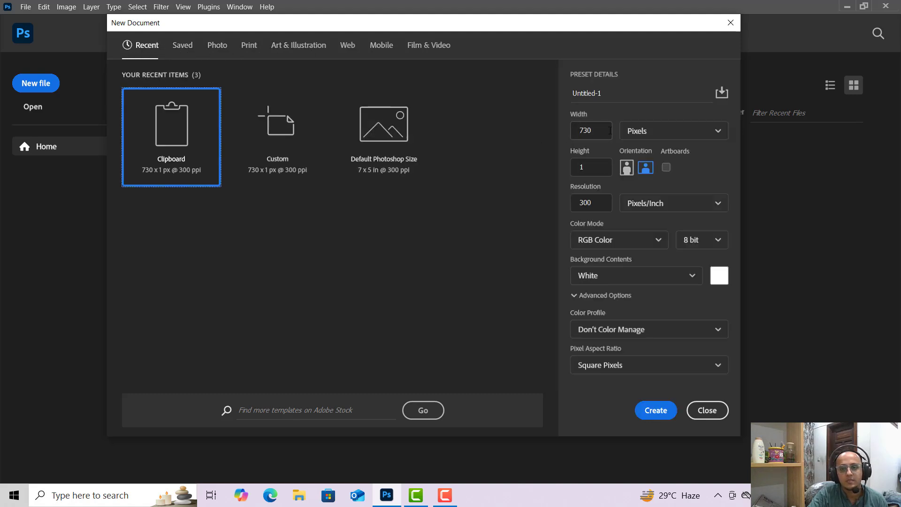
left_click(664, 130)
left_click(655, 173)
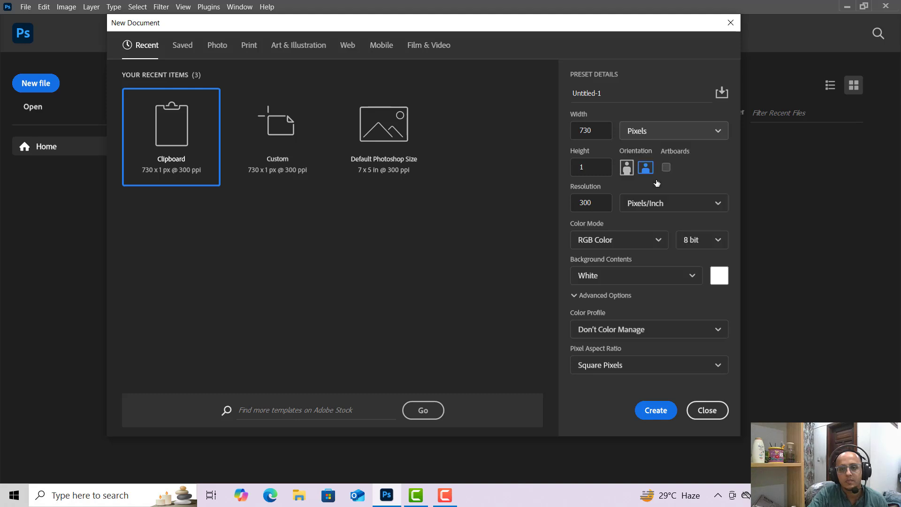
Set the width and height to 12 inches each and create the document.
double_click(598, 127)
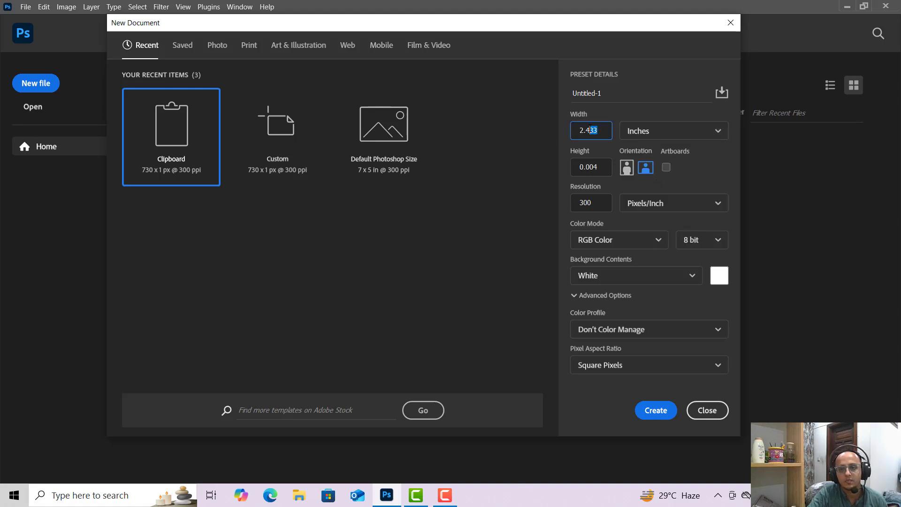
type("12")
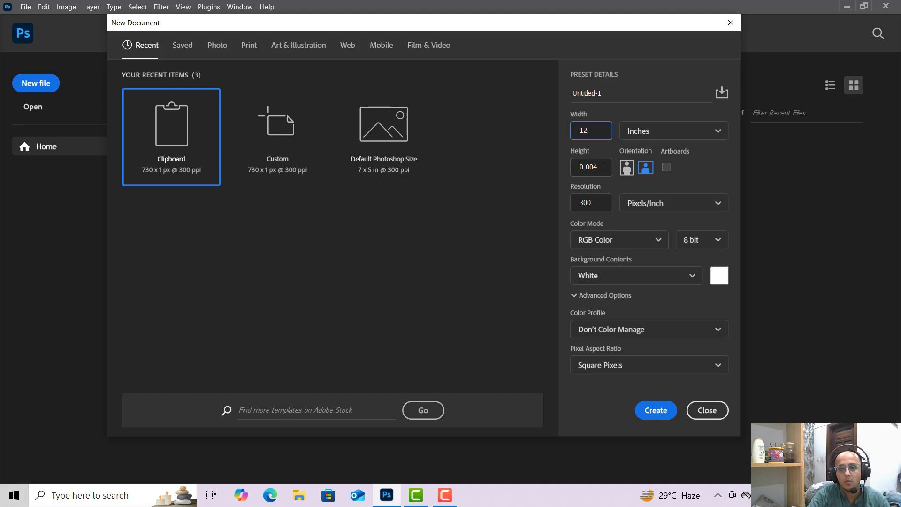
key("Tab")
type("12")
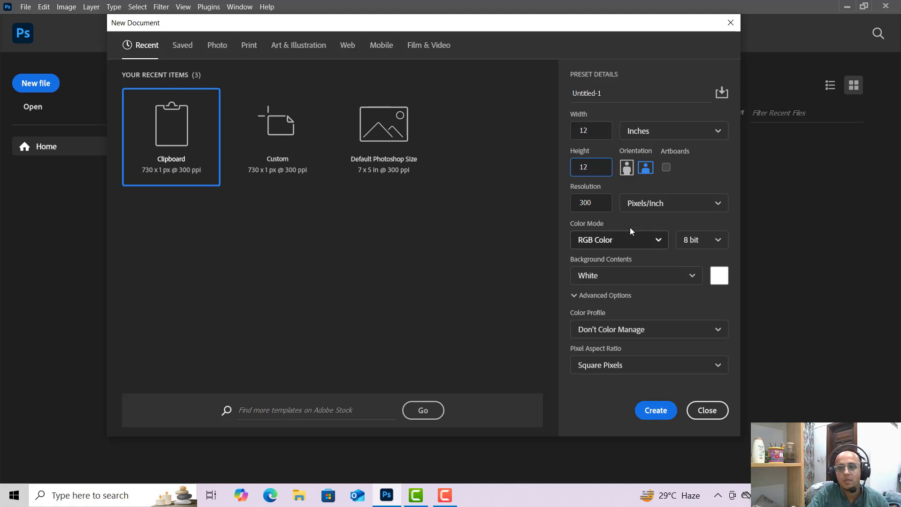
left_click(668, 410)
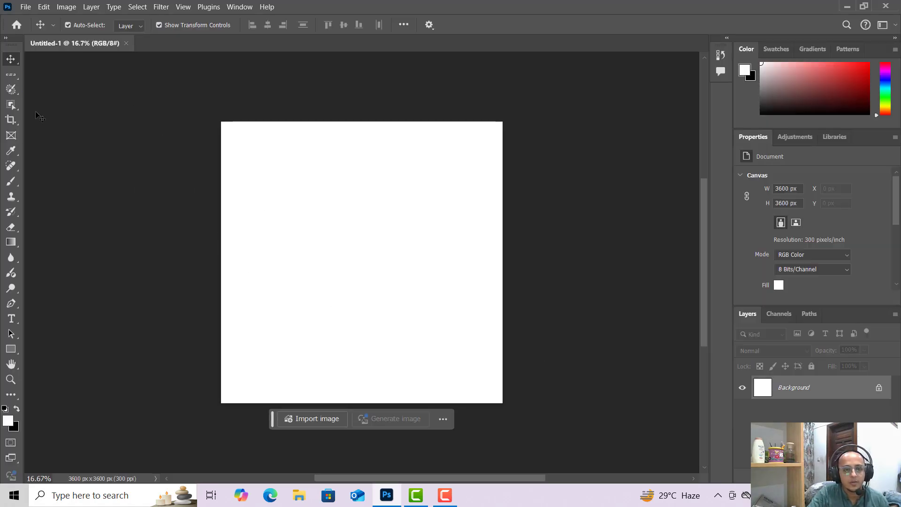
Open the Main 1 image from the Desktop.
key("F9")
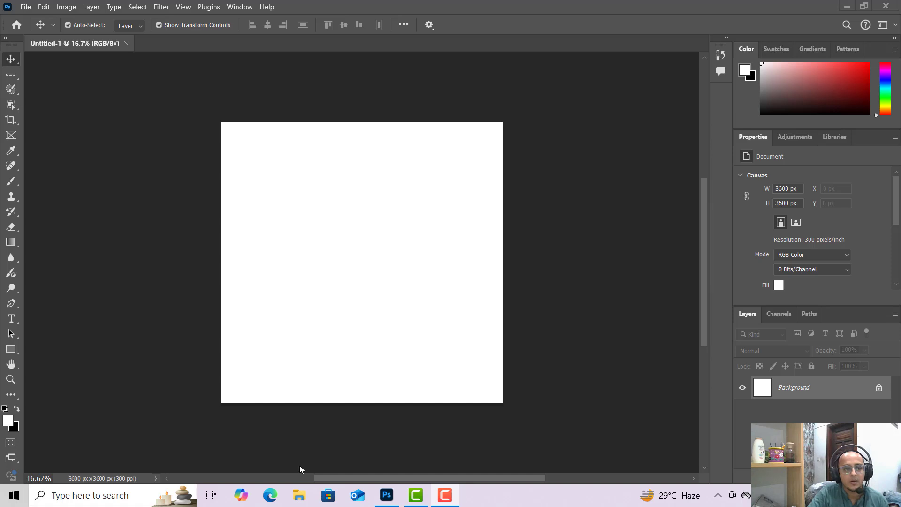
left_click(25, 8)
left_click(35, 31)
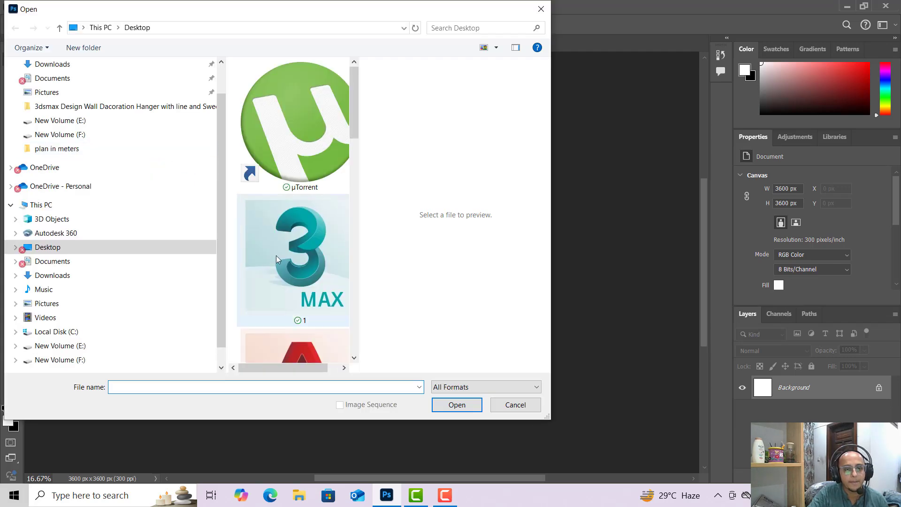
scroll(275, 255, "down", 5)
left_click(278, 212)
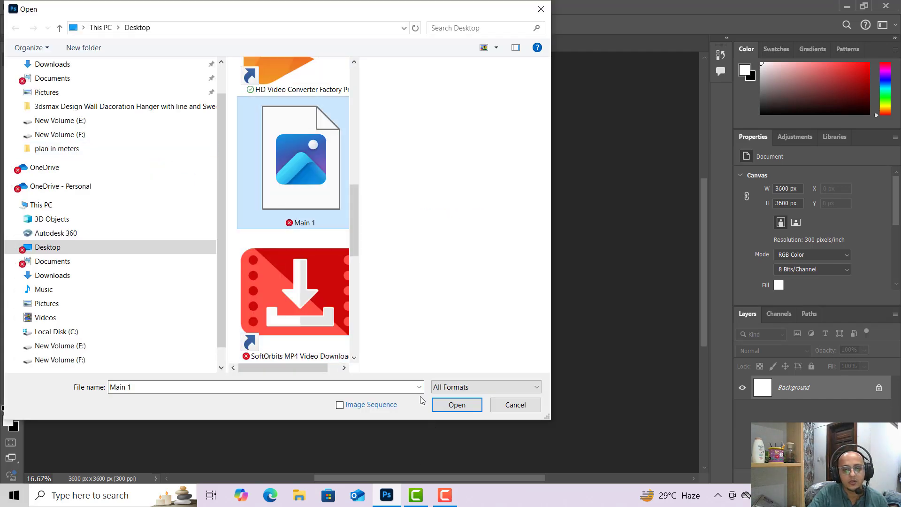
left_click(437, 411)
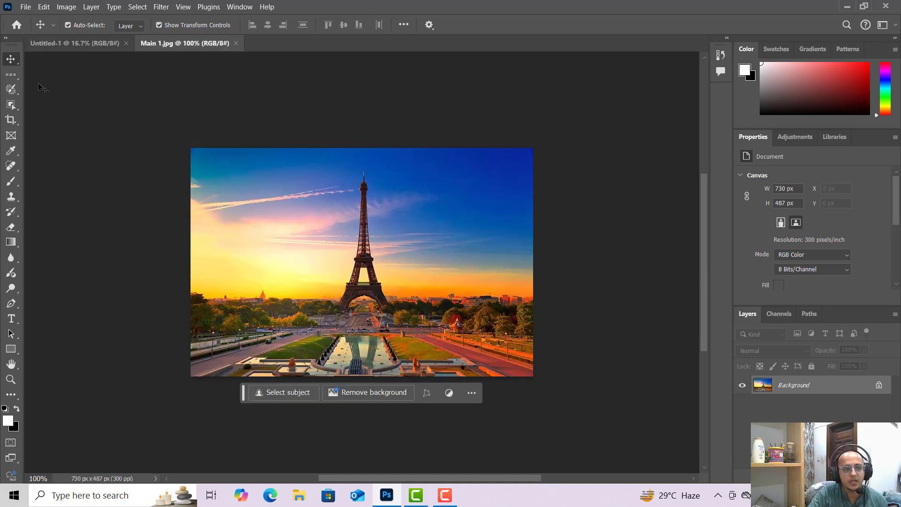
Drag the Main 1 photo onto the new square canvas as a layer and reposition it.
right_click(12, 62)
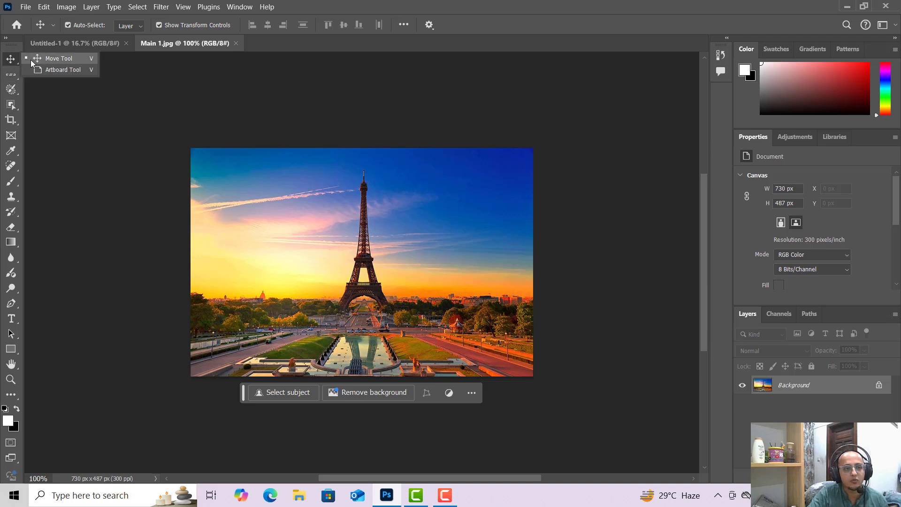
left_click(30, 60)
left_click_drag(294, 229, 113, 43)
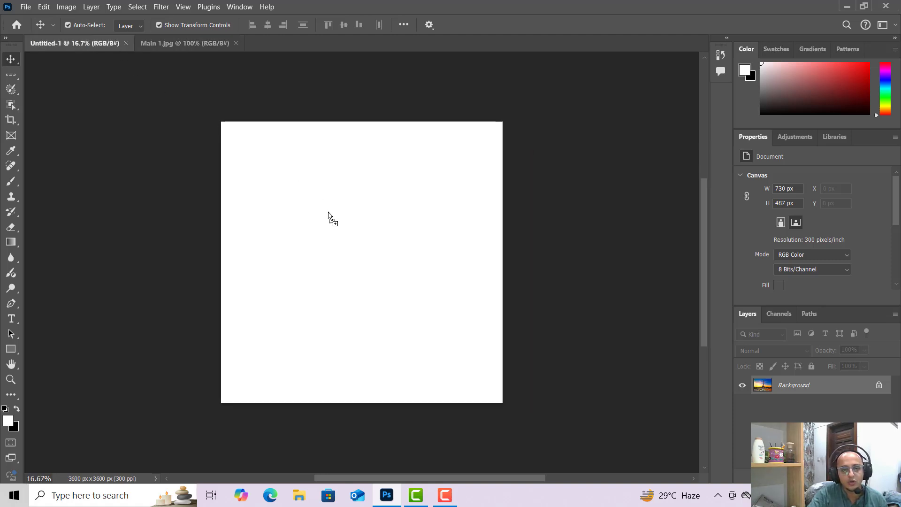
left_click_drag(328, 216, 422, 284)
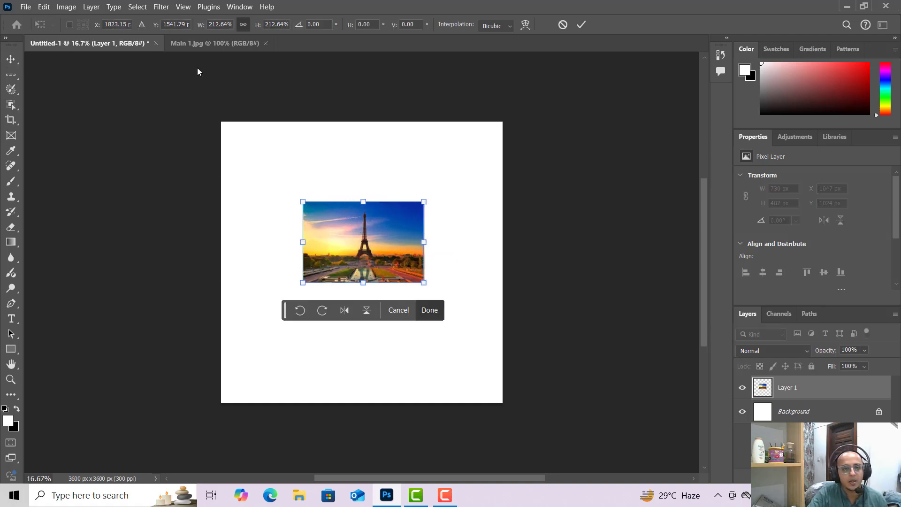
left_click_drag(393, 265, 370, 286)
Drag another copy of the photo from Main 1 onto the lower part of the canvas.
left_click(230, 45)
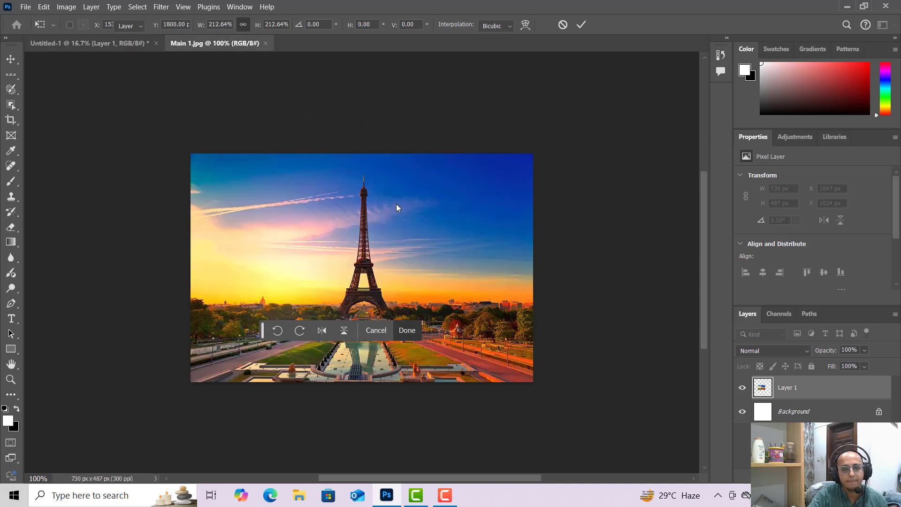
left_click_drag(334, 199, 104, 59)
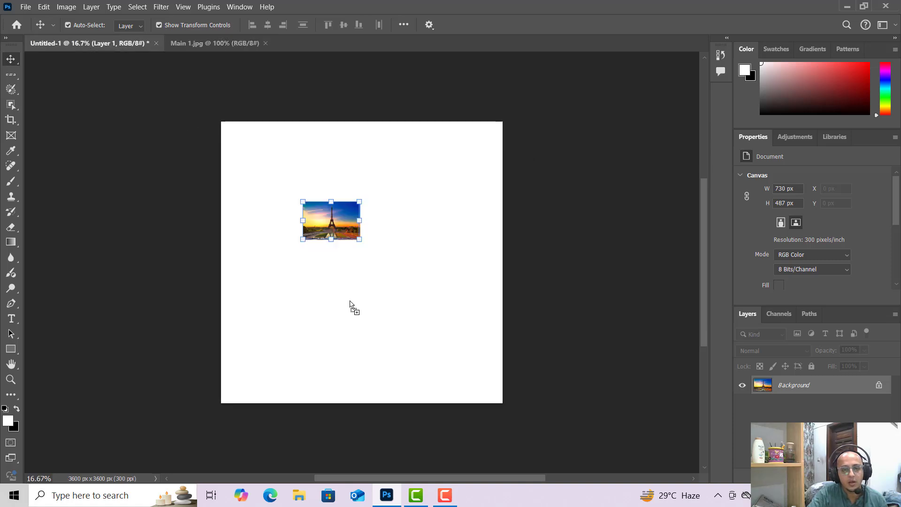
left_click_drag(350, 305, 475, 385)
Delete both photo layers from the new canvas.
left_click(12, 60)
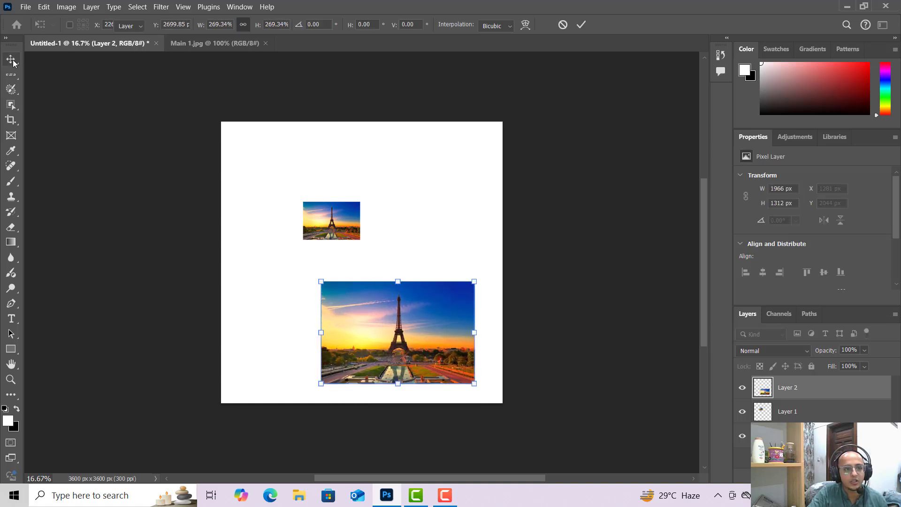
right_click(12, 60)
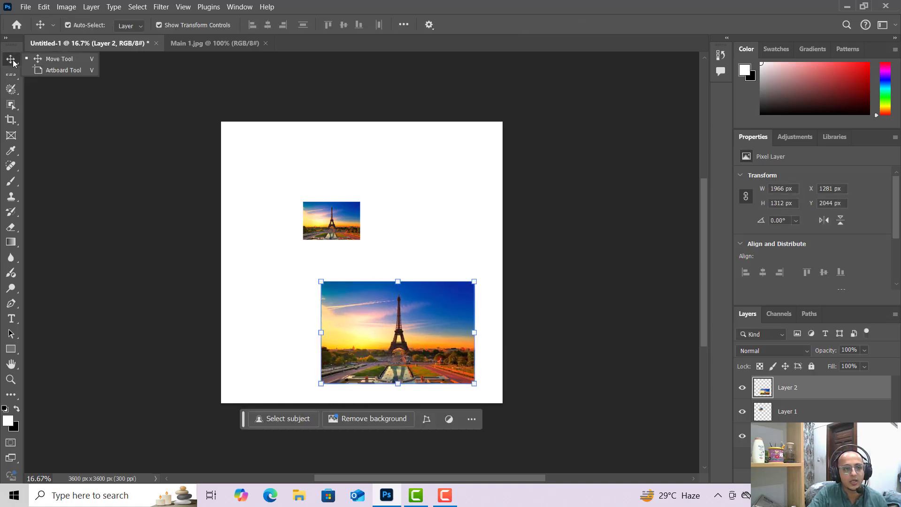
left_click(47, 62)
left_click(431, 295)
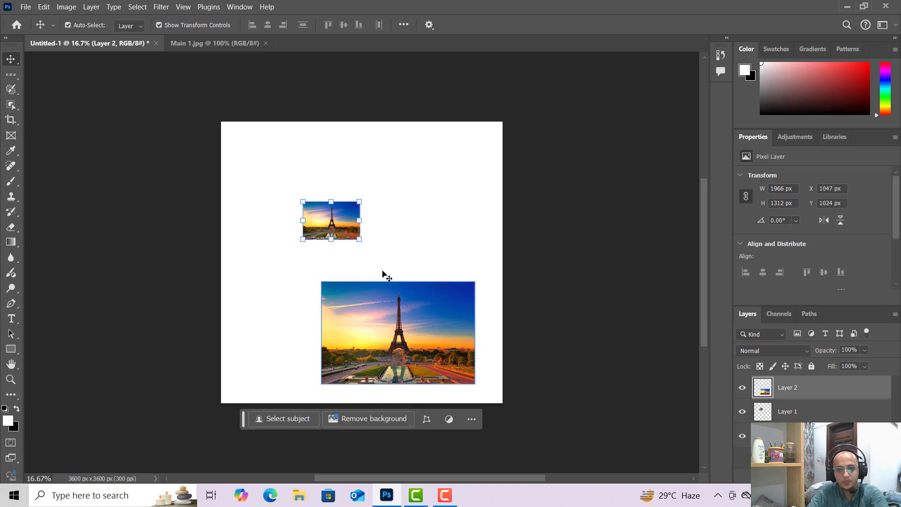
key("Delete")
key("Delete")
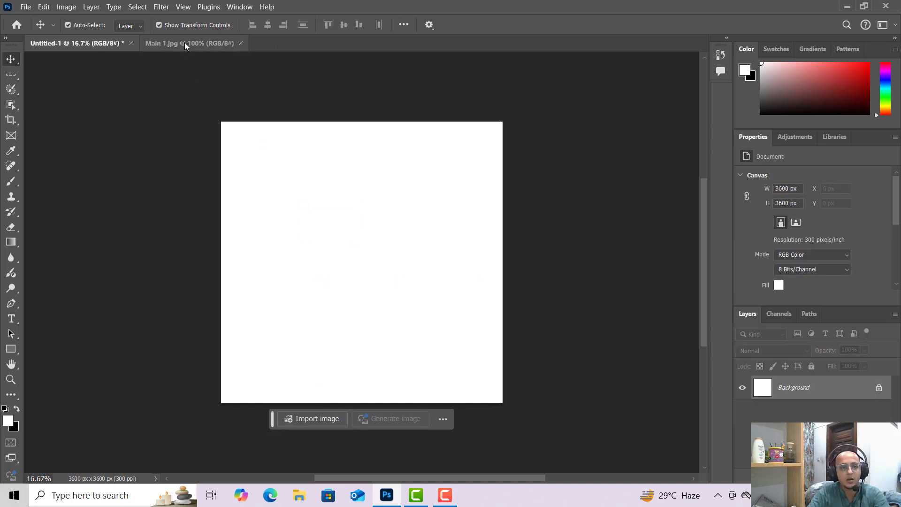
Drag the Main 1 photo onto the canvas once more, commit the placement, and delete it again.
right_click(18, 64)
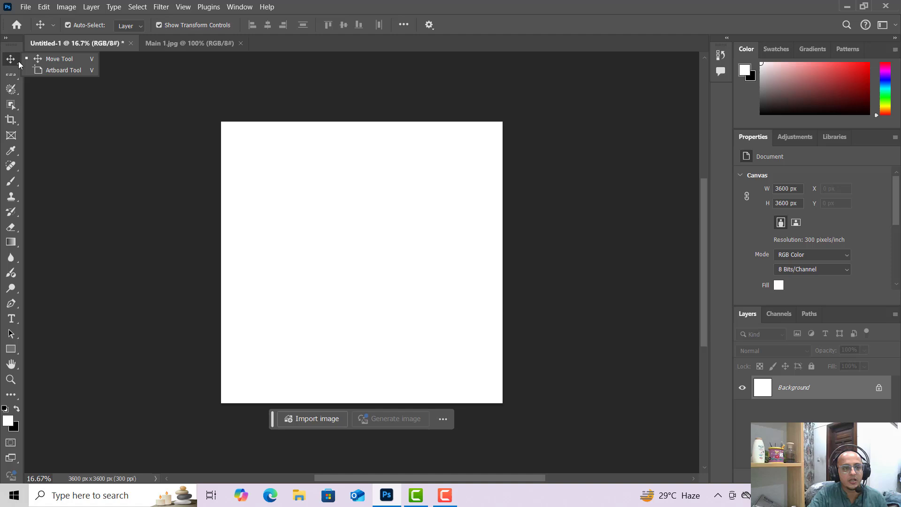
left_click(51, 63)
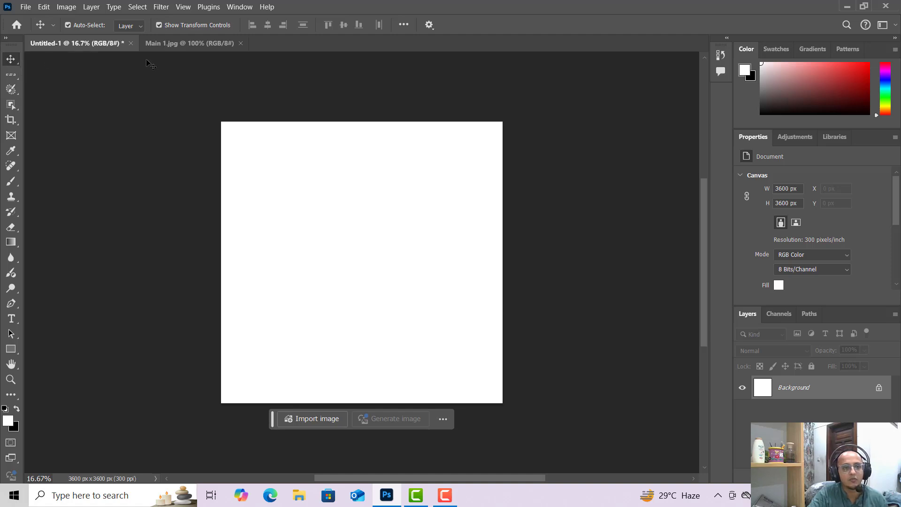
left_click(202, 44)
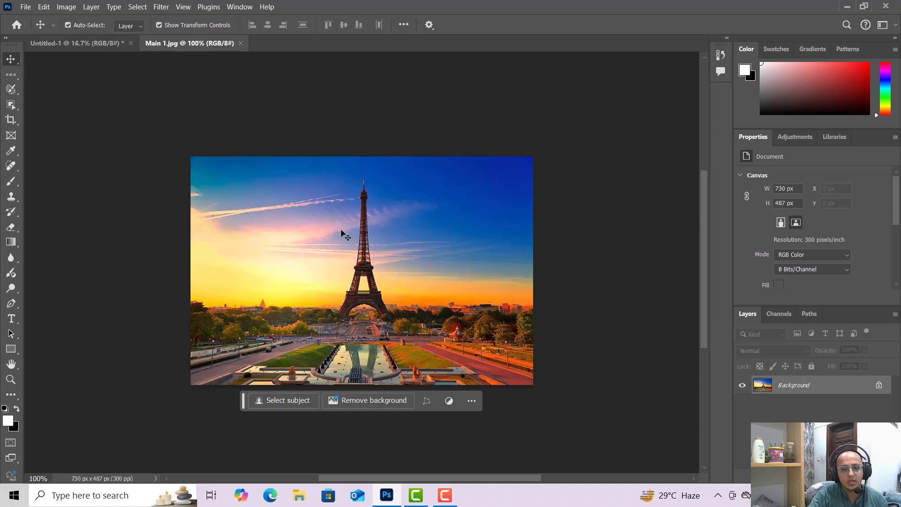
left_click_drag(341, 231, 105, 46)
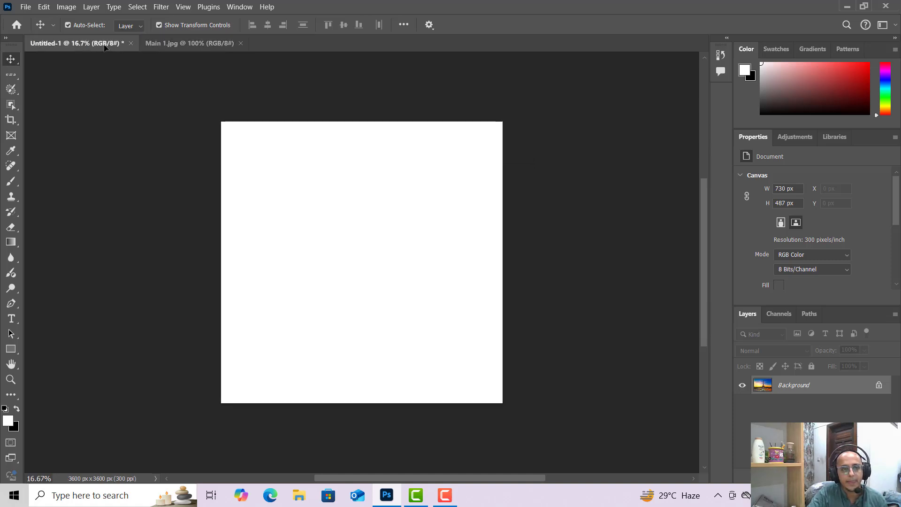
left_click_drag(348, 229, 461, 300)
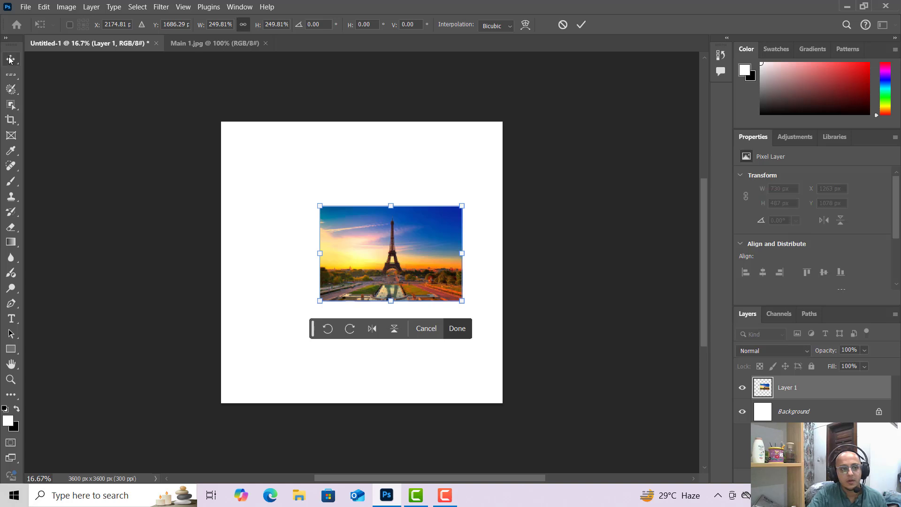
key("Return")
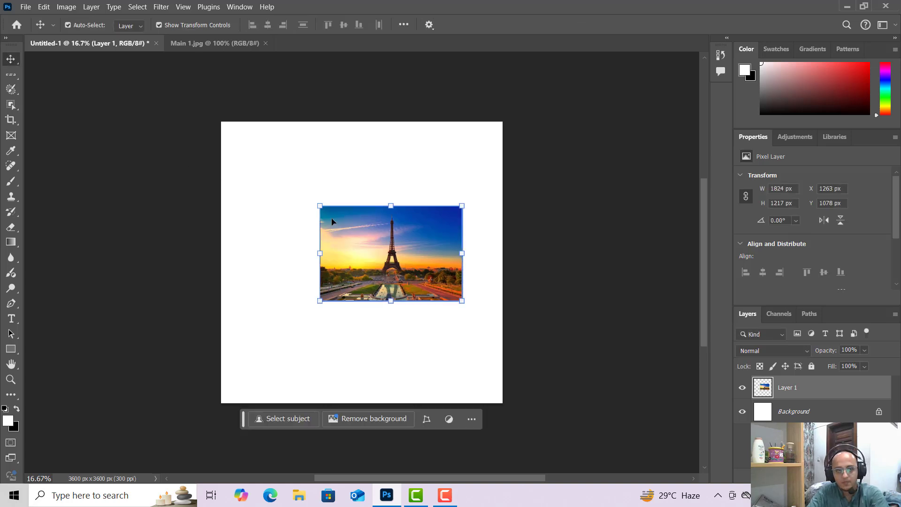
key("Delete")
Switch to the Main 1 image and select the Rectangular Marquee tool.
left_click(190, 43)
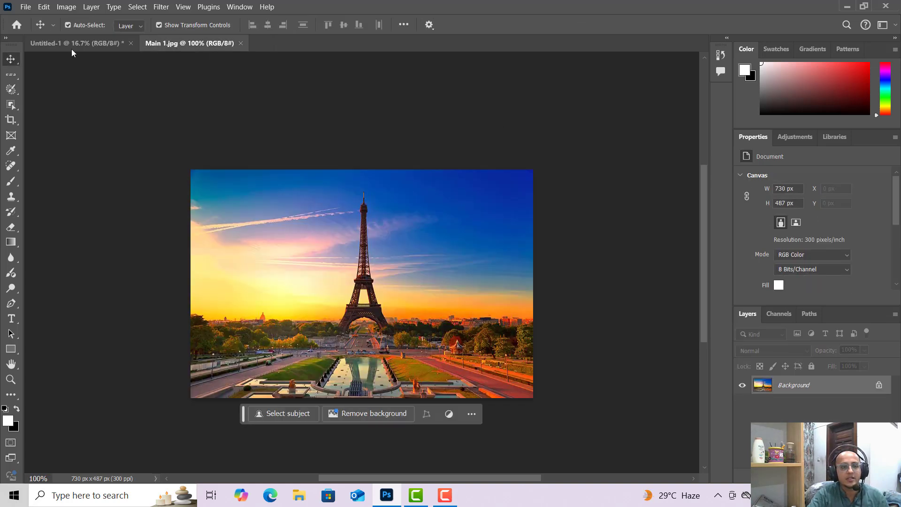
left_click(18, 78)
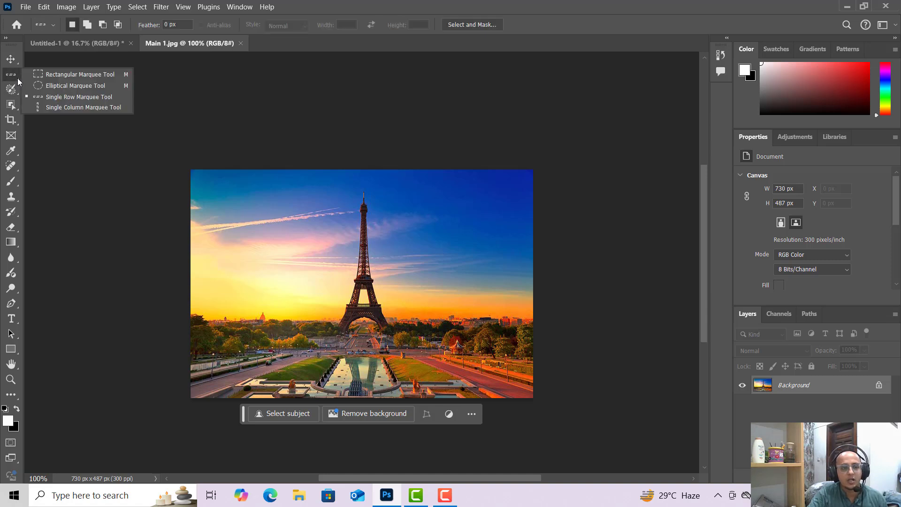
left_click(44, 75)
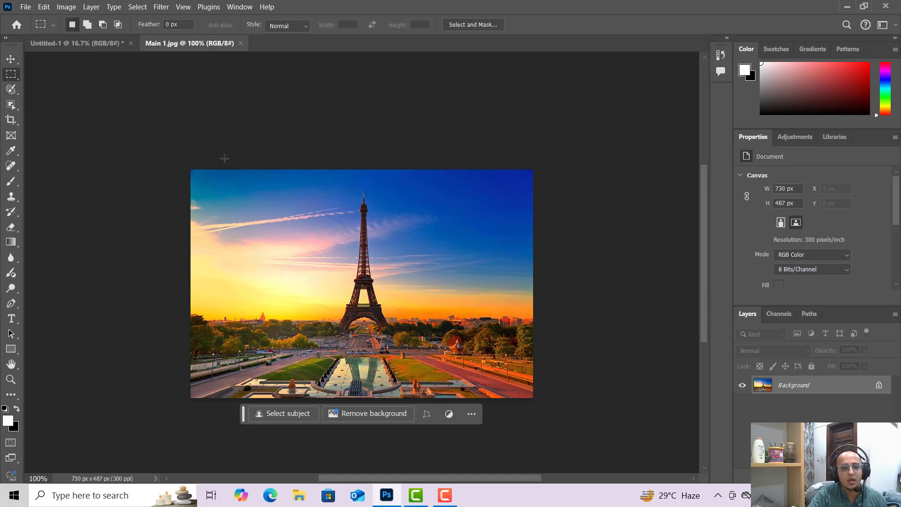
Drag a tall rectangular selection from the left of the photo onto the new canvas, commit it, and delete that layer.
left_click_drag(223, 179, 328, 362)
left_click(8, 58)
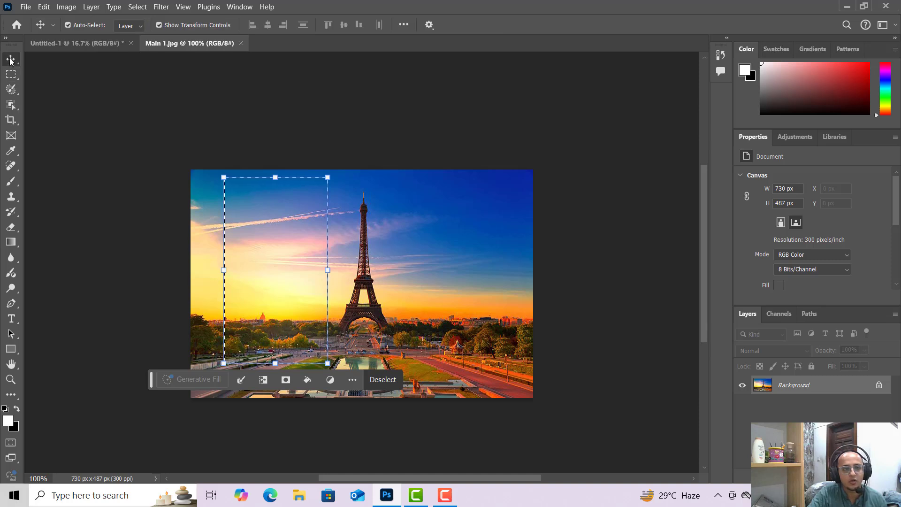
left_click_drag(262, 226, 109, 44)
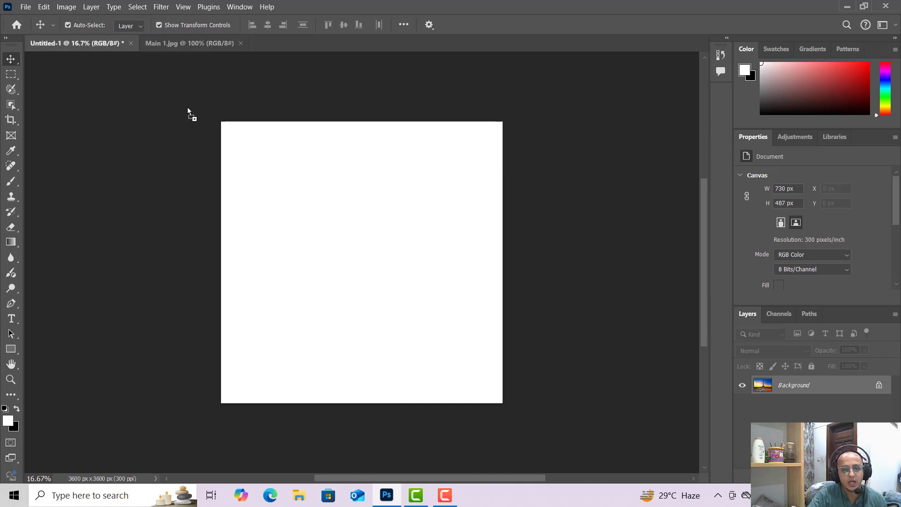
left_click_drag(290, 184, 406, 275)
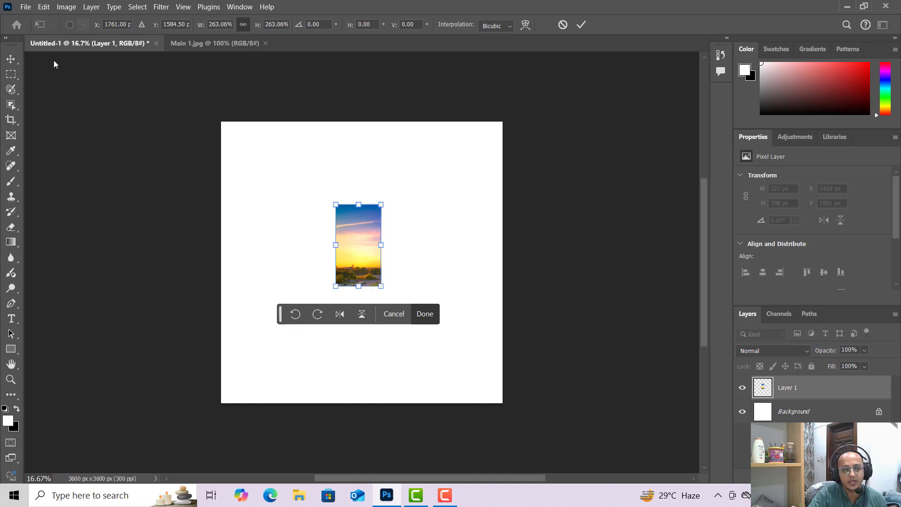
left_click(9, 63)
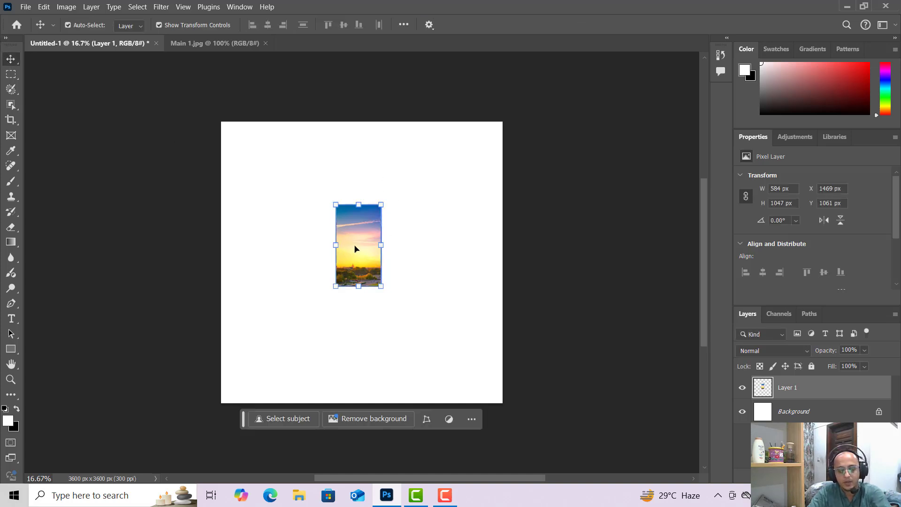
key("Delete")
Back in Main 1, deselect and draw a rectangular selection around the Eiffel Tower with the Rectangular Marquee tool.
left_click(201, 43)
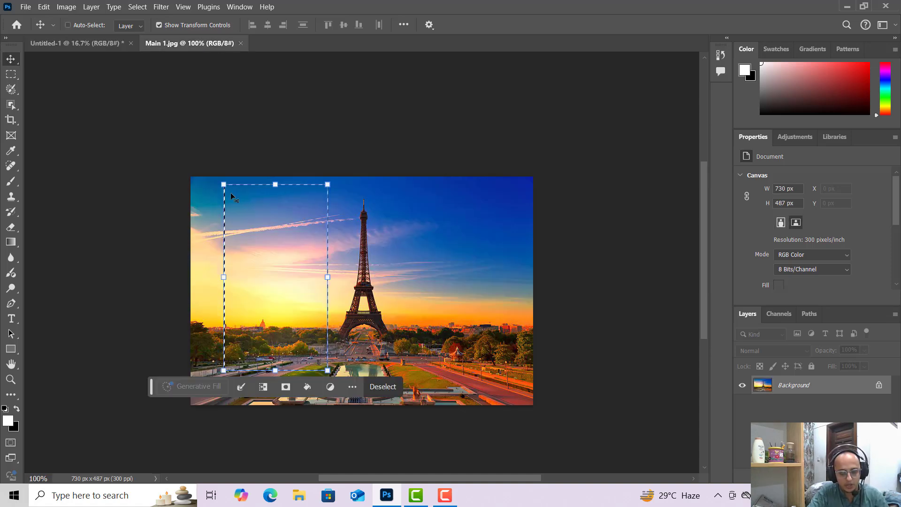
key("ctrl+d")
left_click_drag(19, 80, 36, 78)
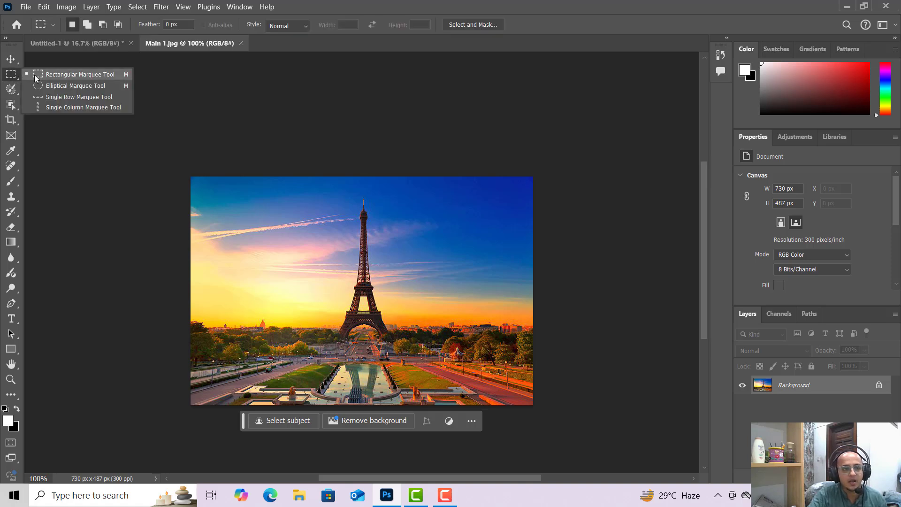
left_click(37, 76)
left_click_drag(297, 194, 424, 365)
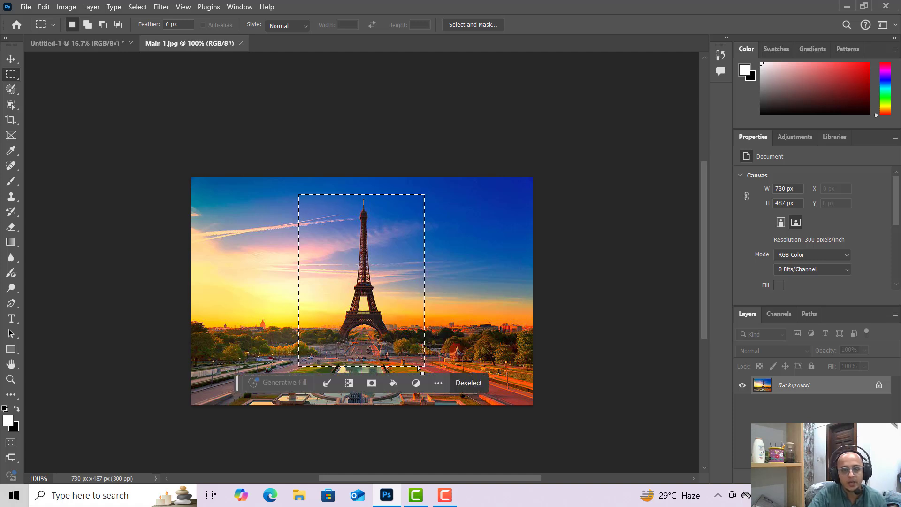
Drag the tower selection onto the new canvas, then delete the copied layer.
left_click(11, 59)
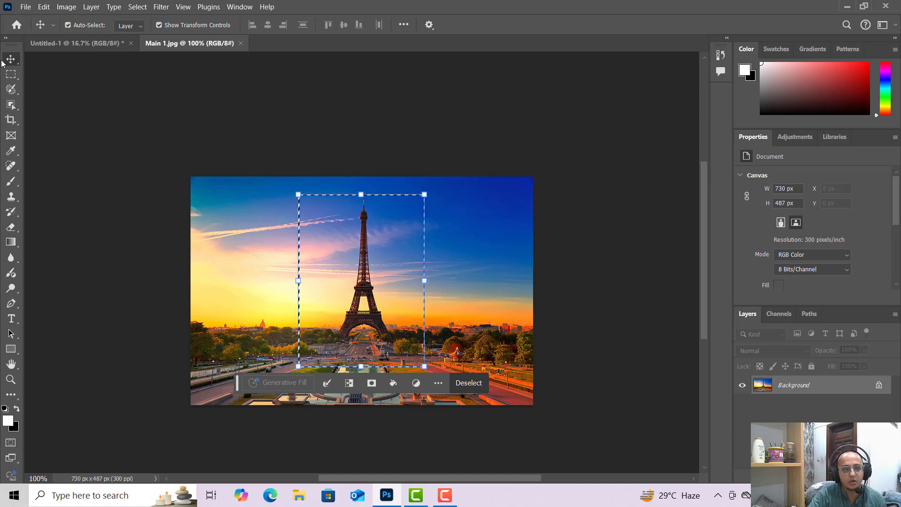
left_click_drag(342, 220, 132, 57)
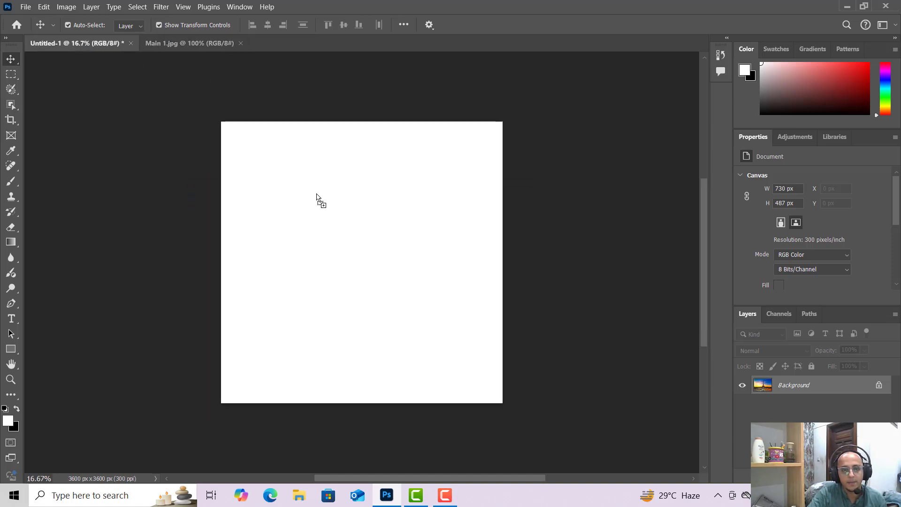
left_click_drag(316, 197, 317, 197)
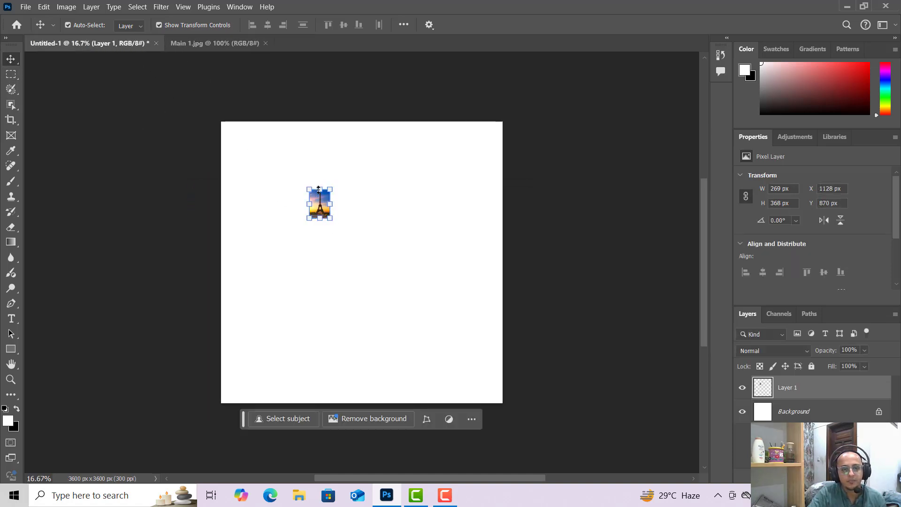
left_click(358, 207)
left_click(327, 205)
key("ctrl+t")
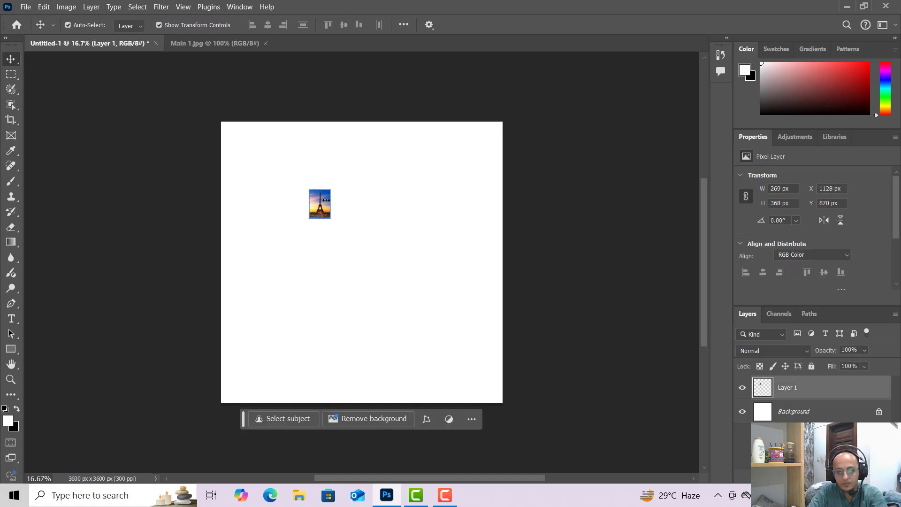
key("Delete")
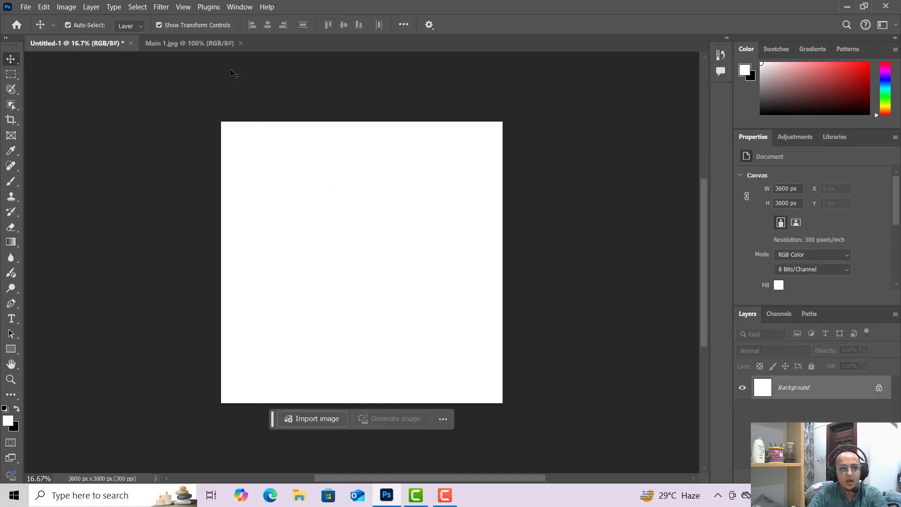
In Main 1, switch to the Elliptical Marquee tool and draw a circular selection around the tower.
left_click(160, 43)
left_click(19, 76)
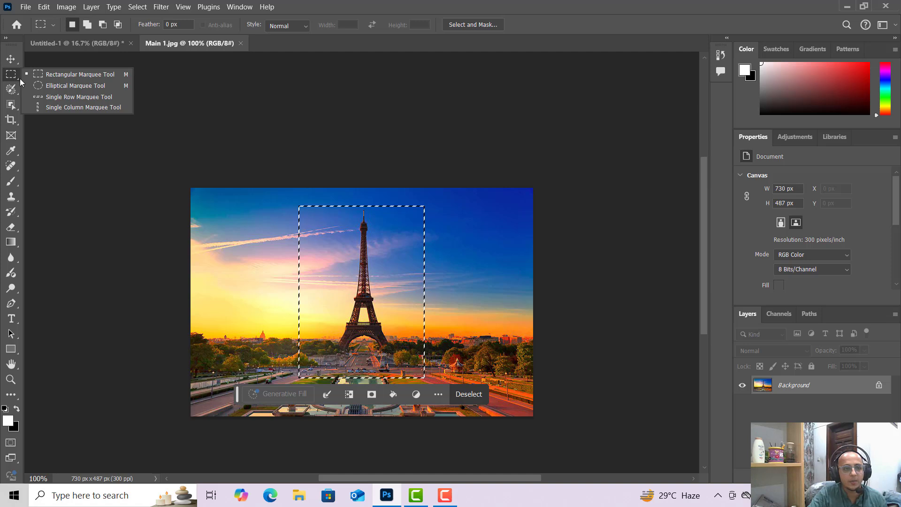
left_click(43, 86)
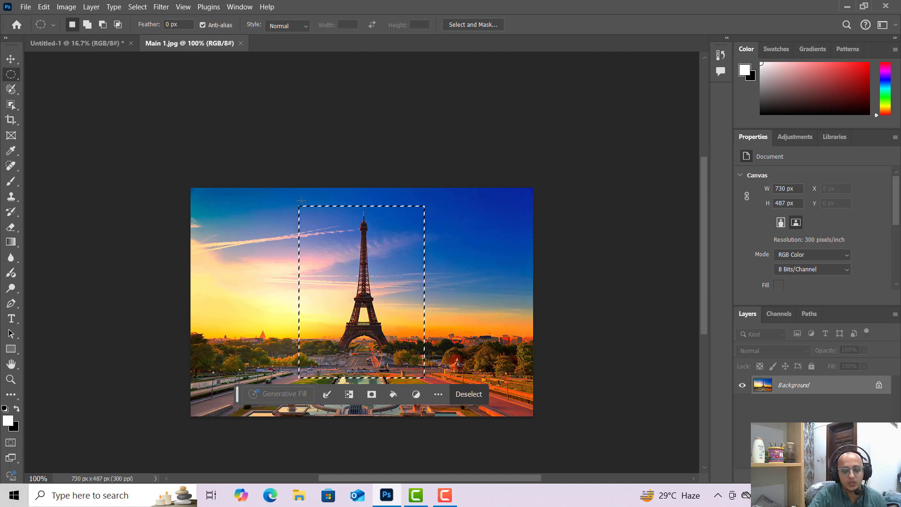
left_click(322, 235)
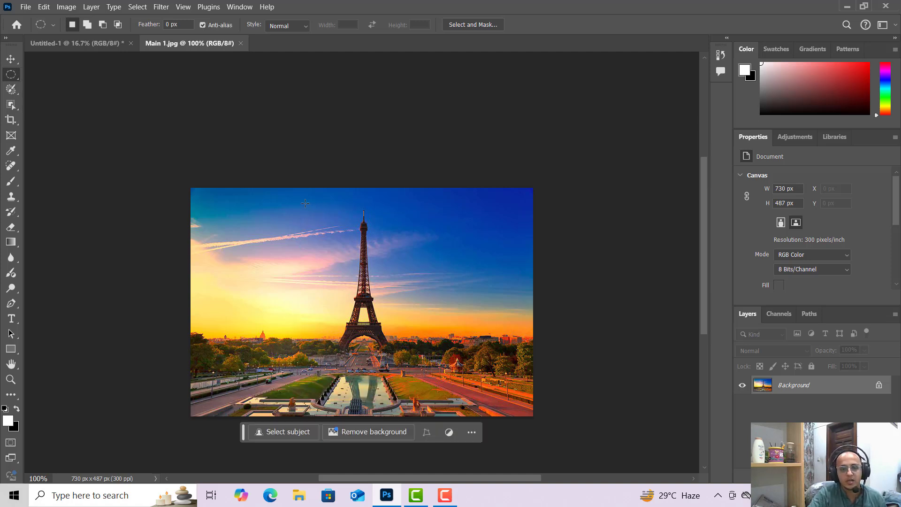
left_click_drag(310, 198, 437, 330)
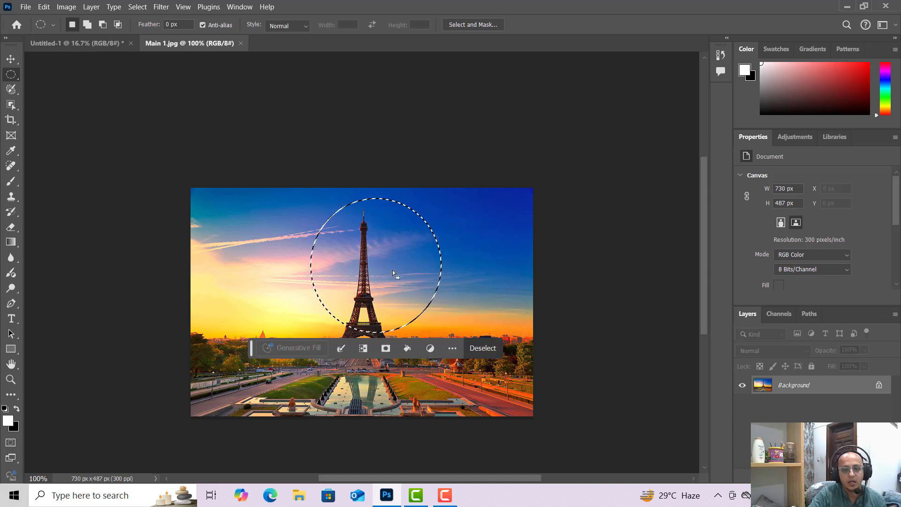
Drag the circular selection onto the canvas, enlarge it to about 773%, commit, and delete the layer.
left_click(10, 64)
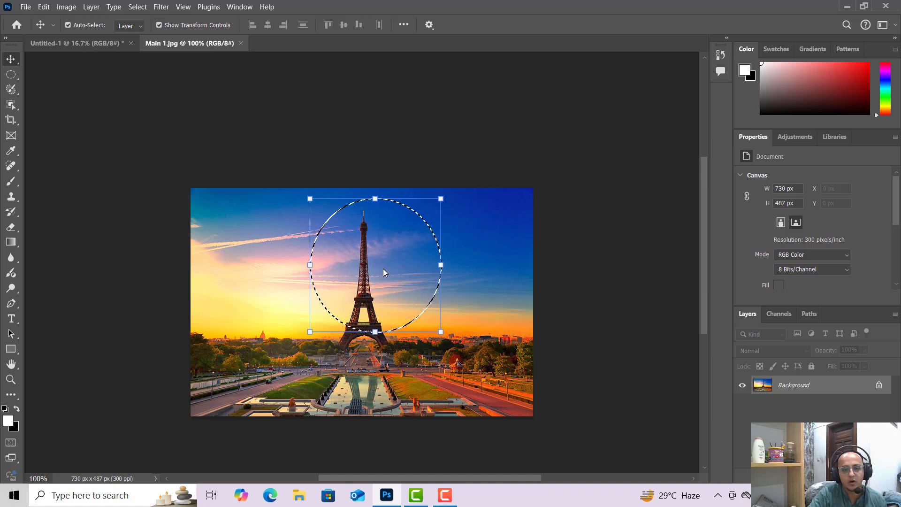
left_click_drag(382, 268, 234, 182)
left_click_drag(136, 101, 468, 338)
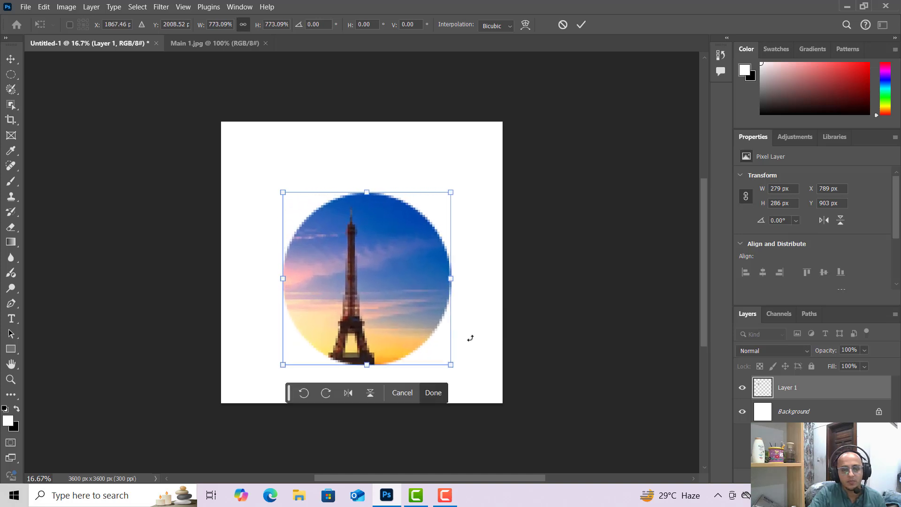
left_click(13, 62)
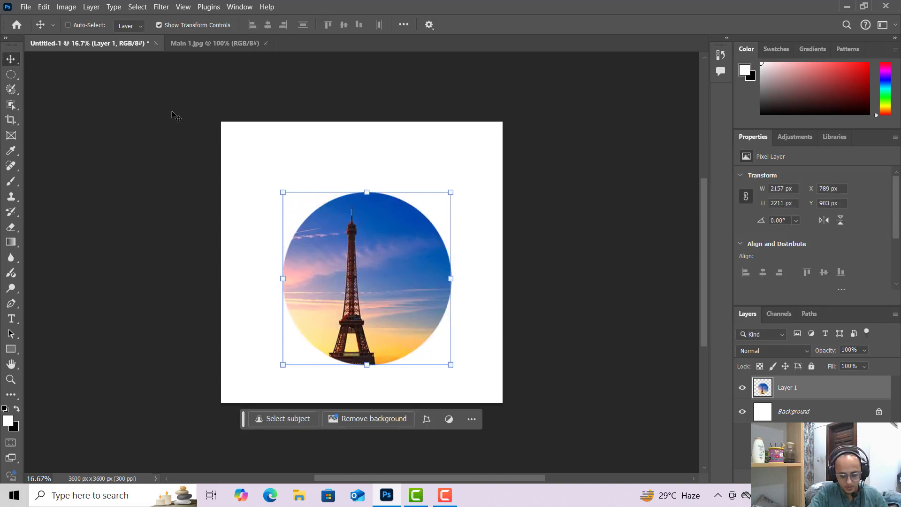
key("Delete")
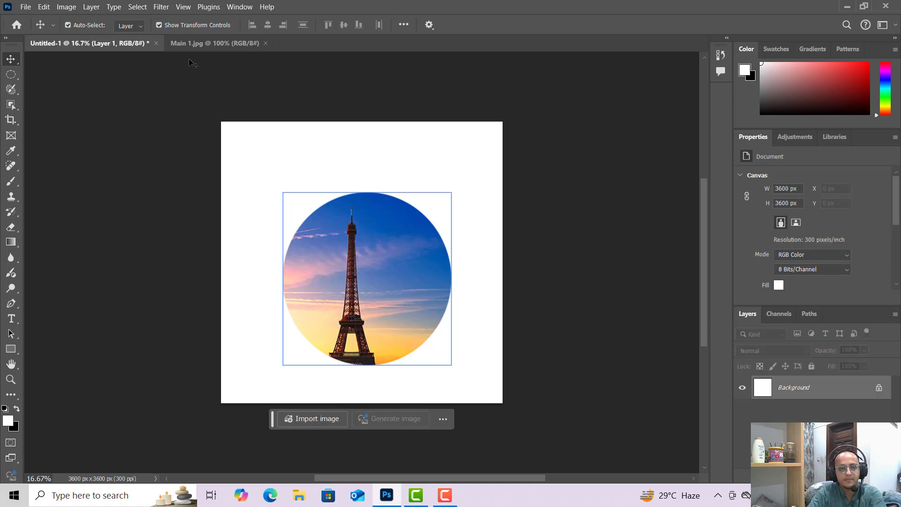
In Main 1, deselect and make a single-row selection across the sky at the tower's tip with the Single Row Marquee tool.
left_click(186, 43)
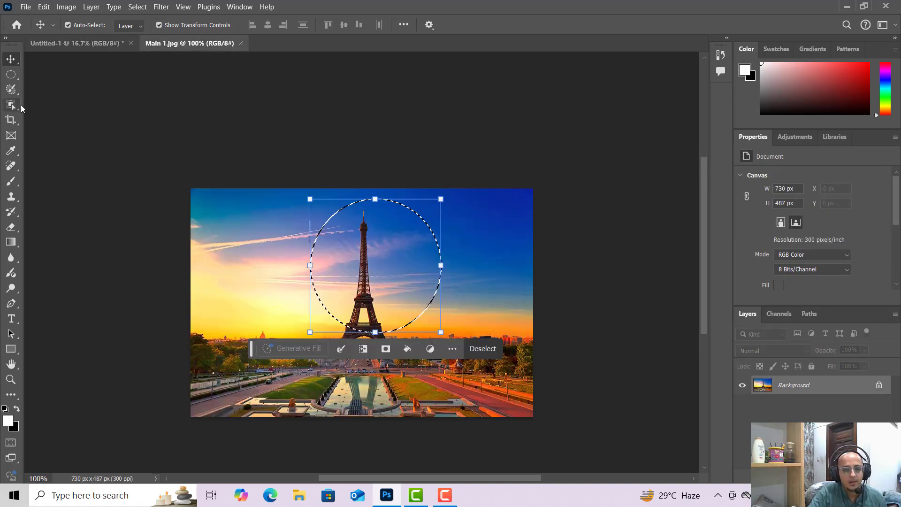
key("ctrl+d")
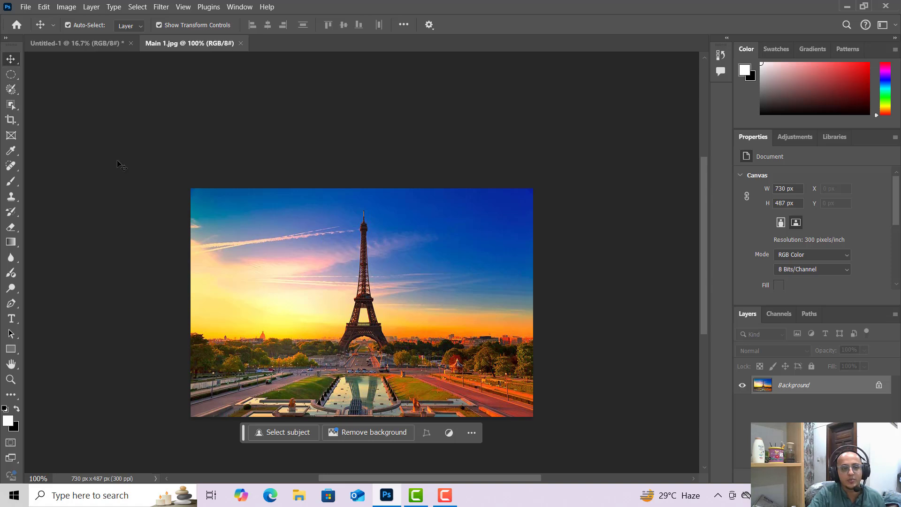
left_click(18, 81)
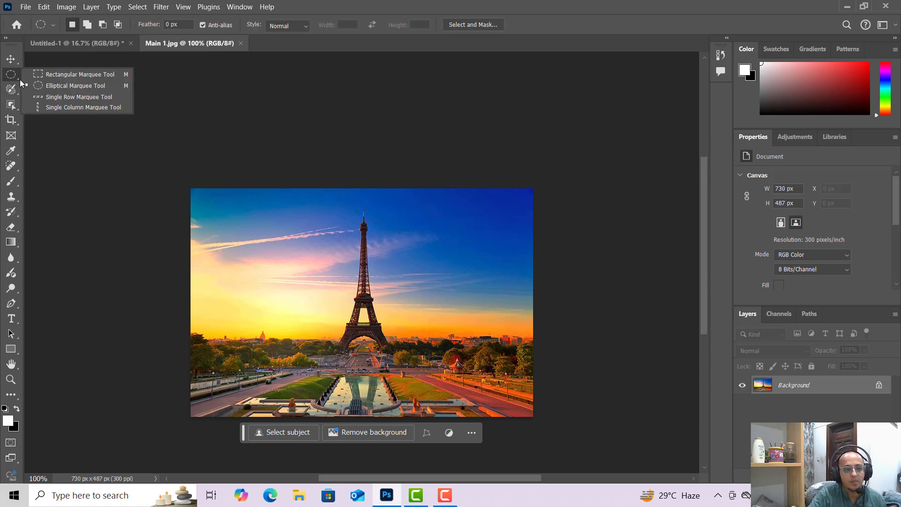
left_click(48, 97)
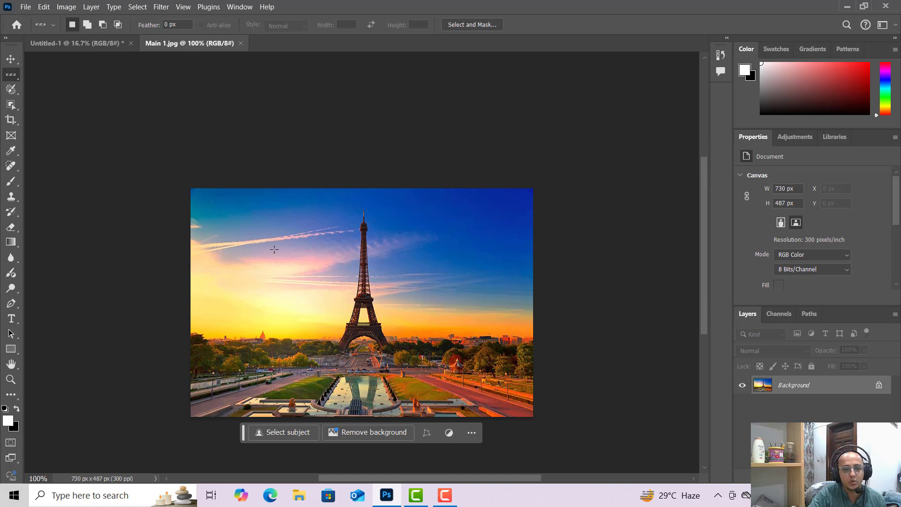
left_click(190, 227)
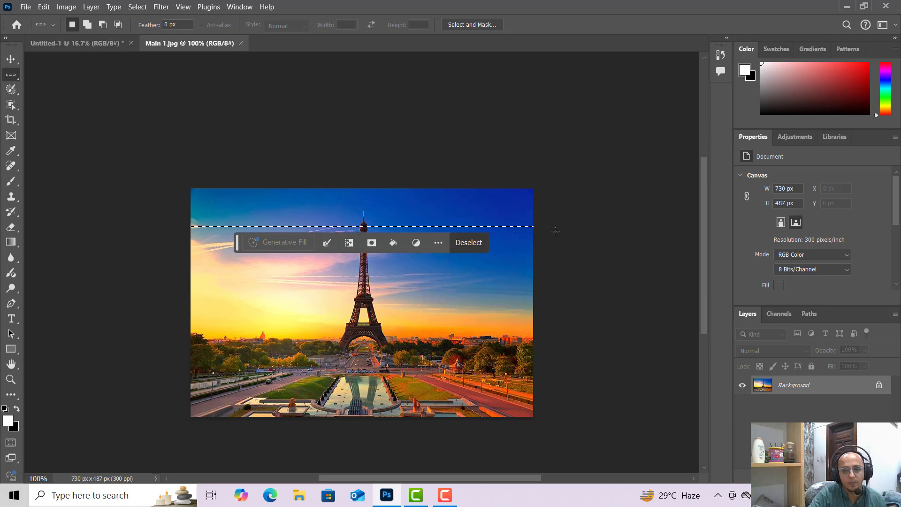
Paste the one-pixel row onto the new canvas and stretch it horizontally to span the full canvas width.
left_click(10, 66)
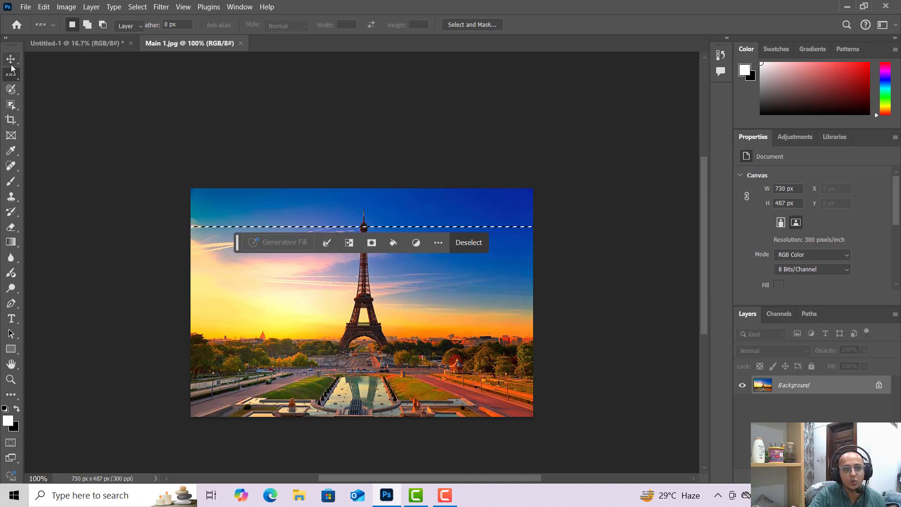
left_click_drag(237, 243, 238, 335)
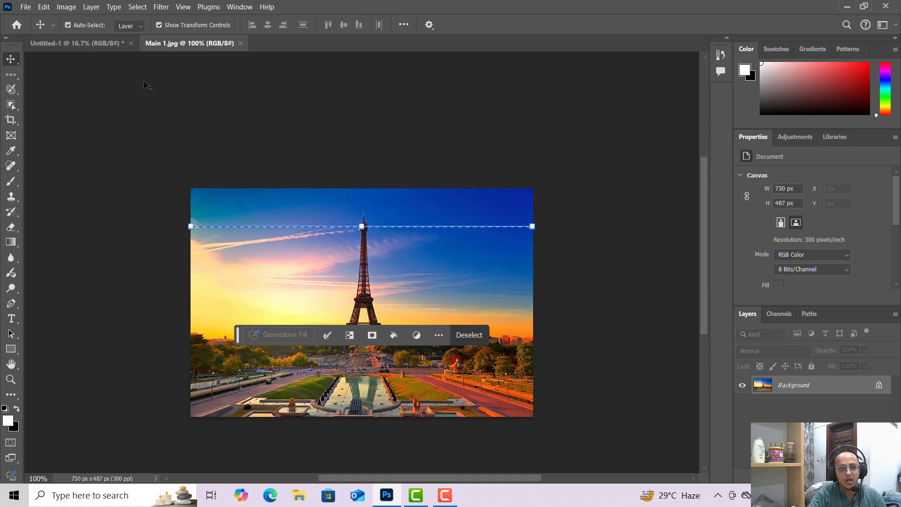
left_click(96, 44)
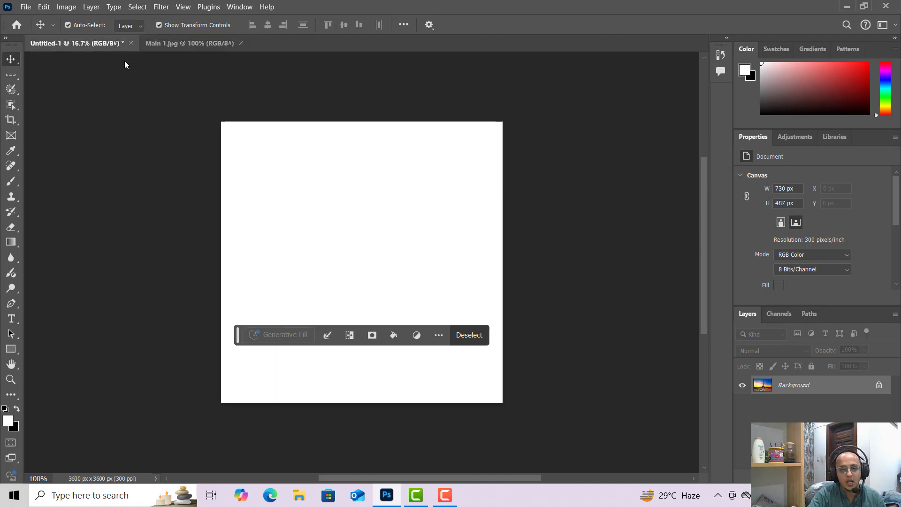
key("ctrl+v")
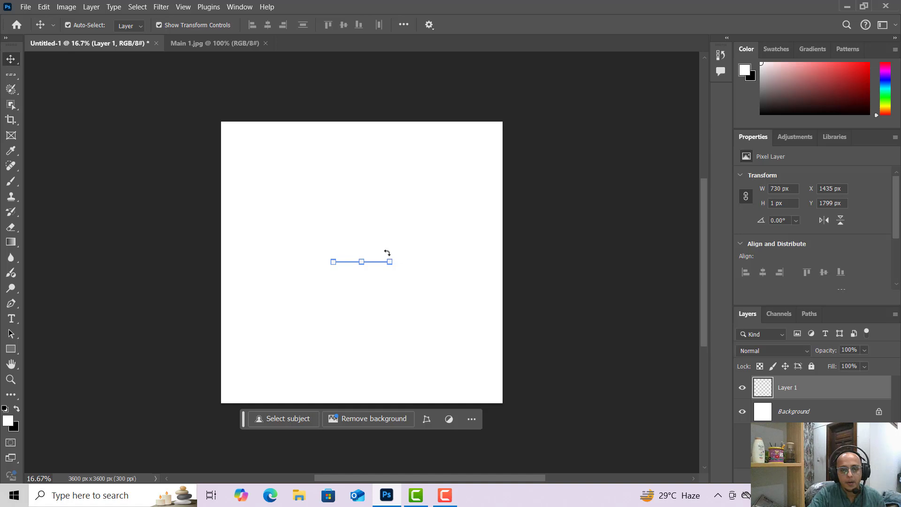
left_click_drag(390, 262, 505, 268)
left_click_drag(333, 262, 221, 259)
left_click(17, 59)
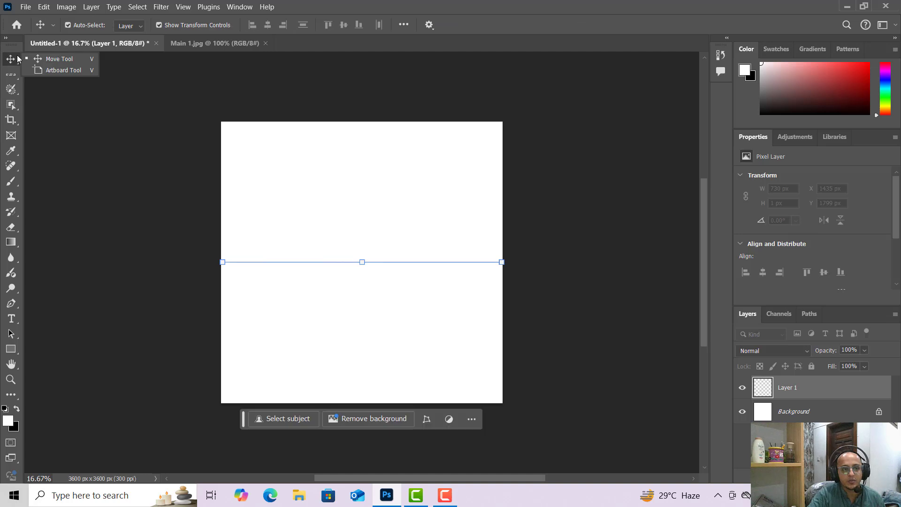
left_click(87, 111)
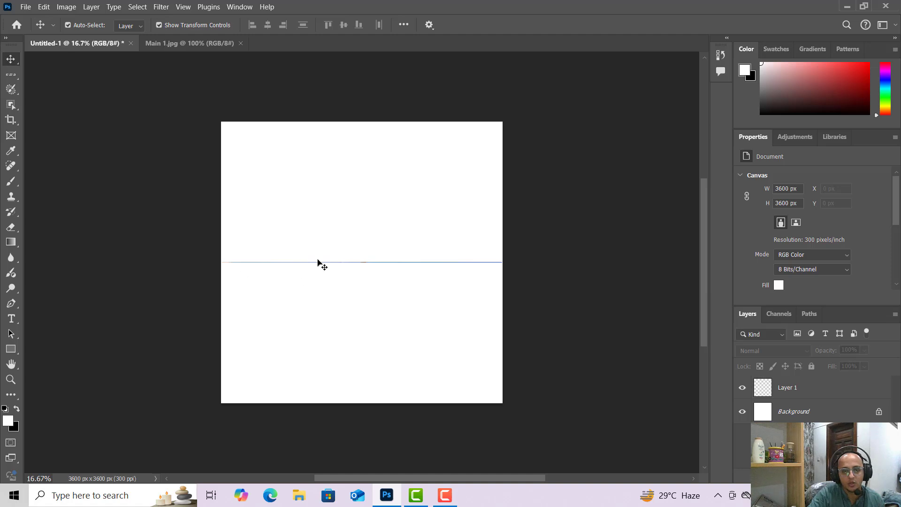
In Main 1, make a one-pixel column selection near the photo's left edge with the Single Column Marquee tool.
left_click(165, 47)
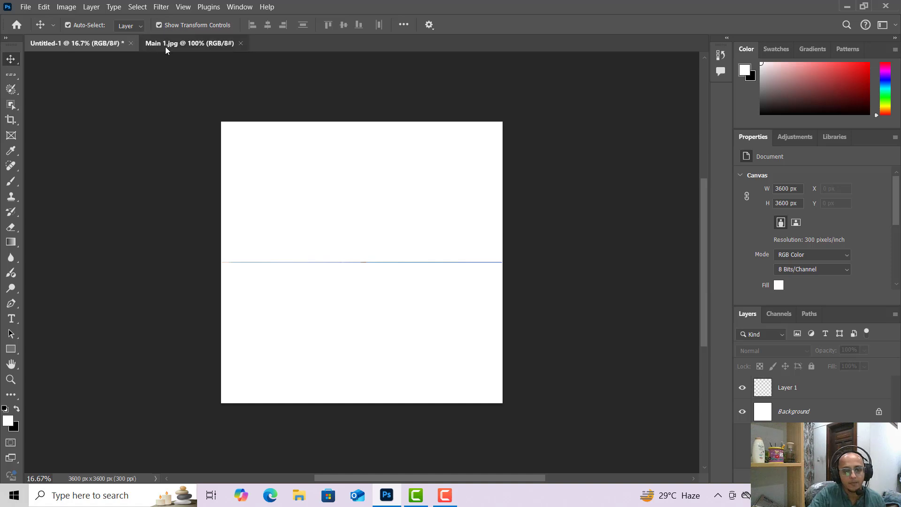
left_click(13, 80)
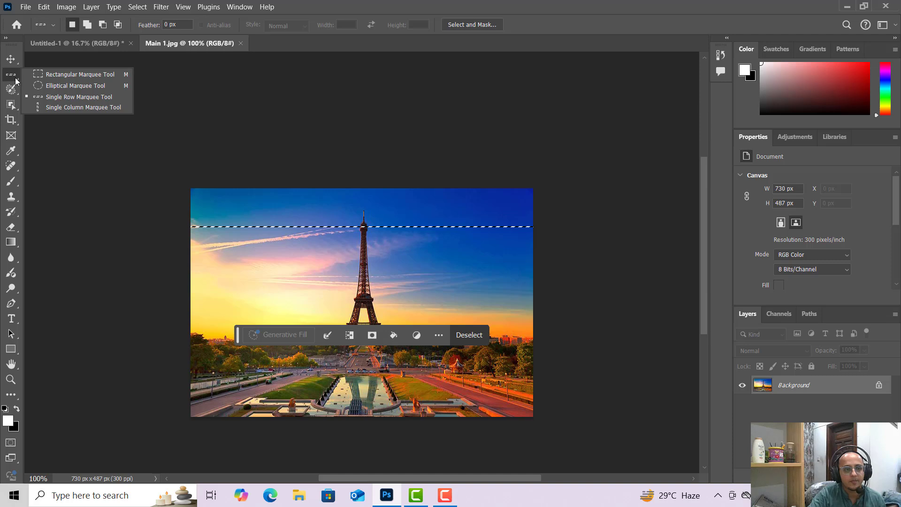
left_click(70, 107)
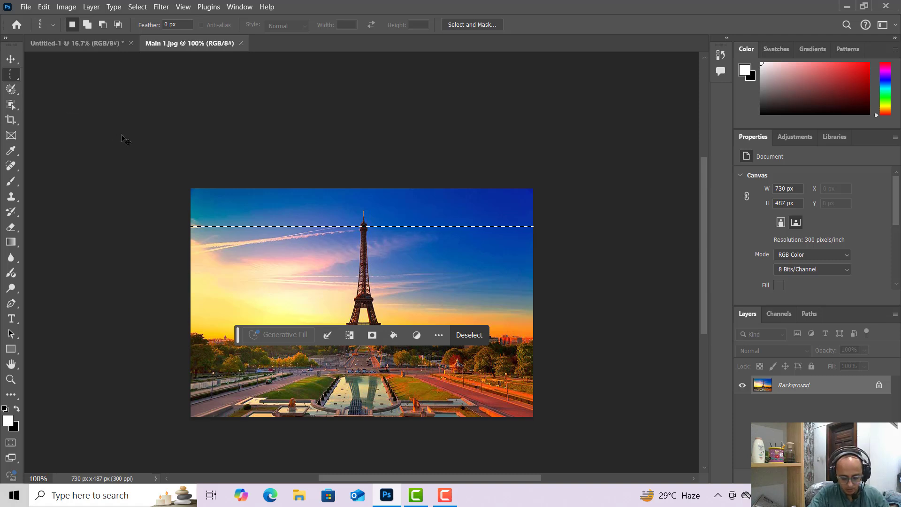
left_click(152, 177)
left_click_drag(205, 189, 217, 282)
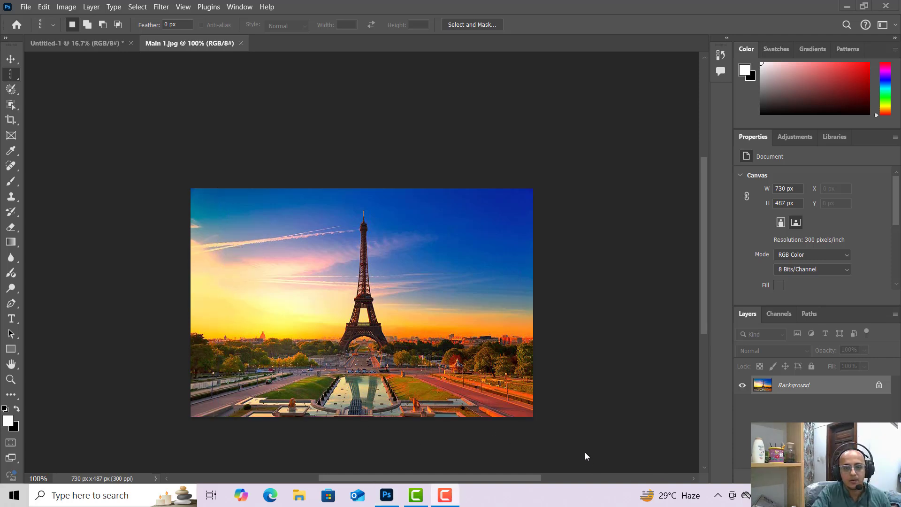
left_click(10, 80)
right_click(18, 78)
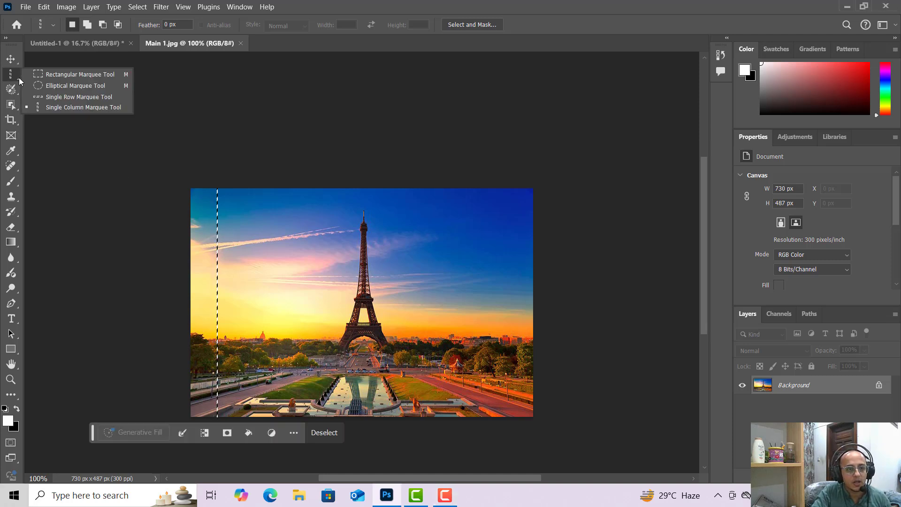
left_click(57, 106)
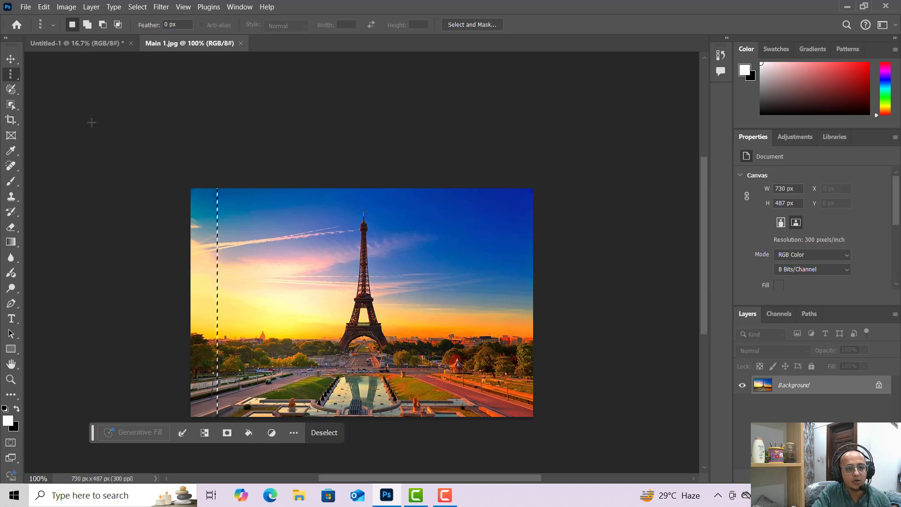
Deselect and redraw the single-column selection slightly further right through the photo's sky.
right_click(19, 74)
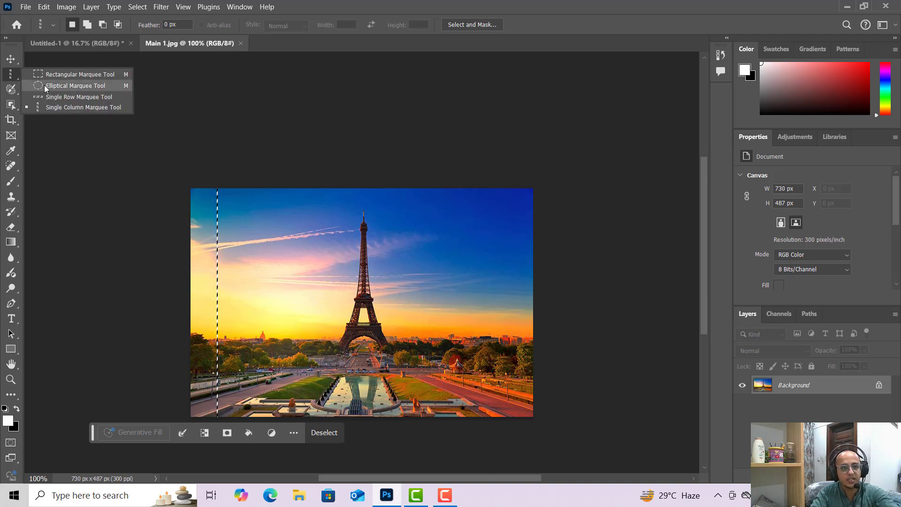
left_click(67, 105)
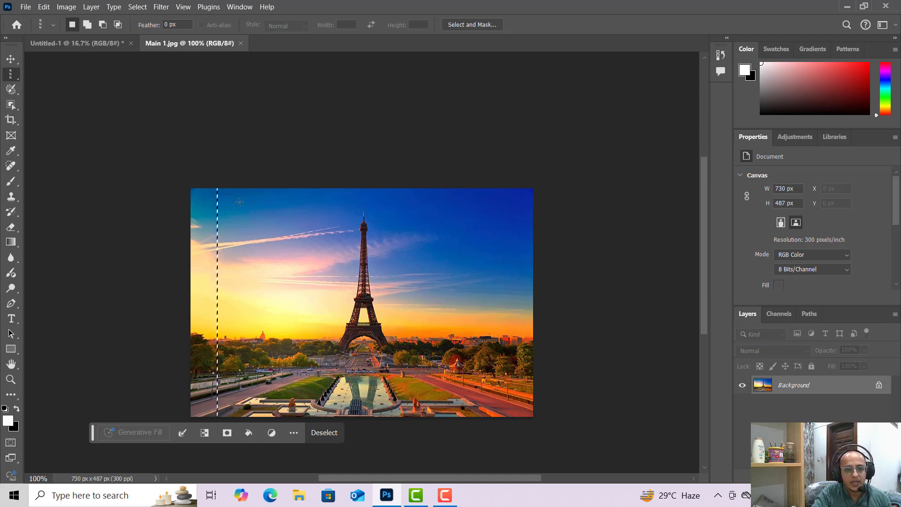
key("ctrl+d")
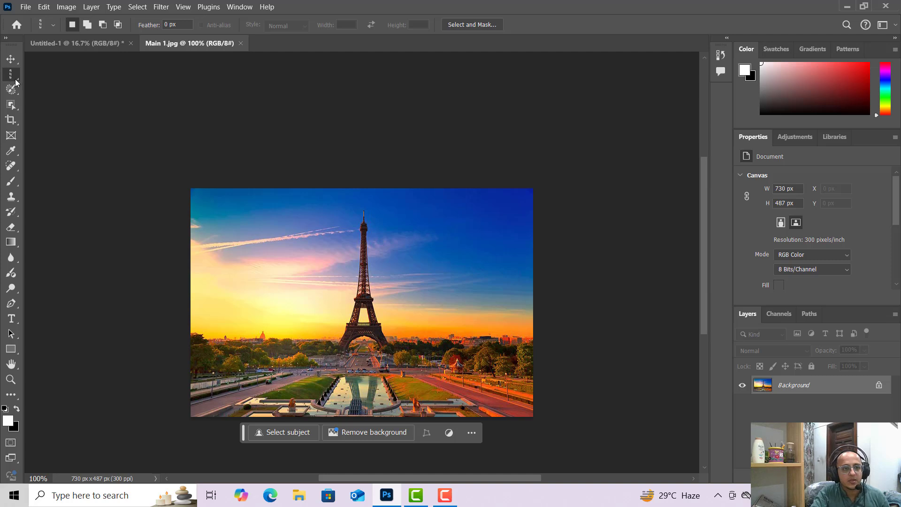
right_click(14, 76)
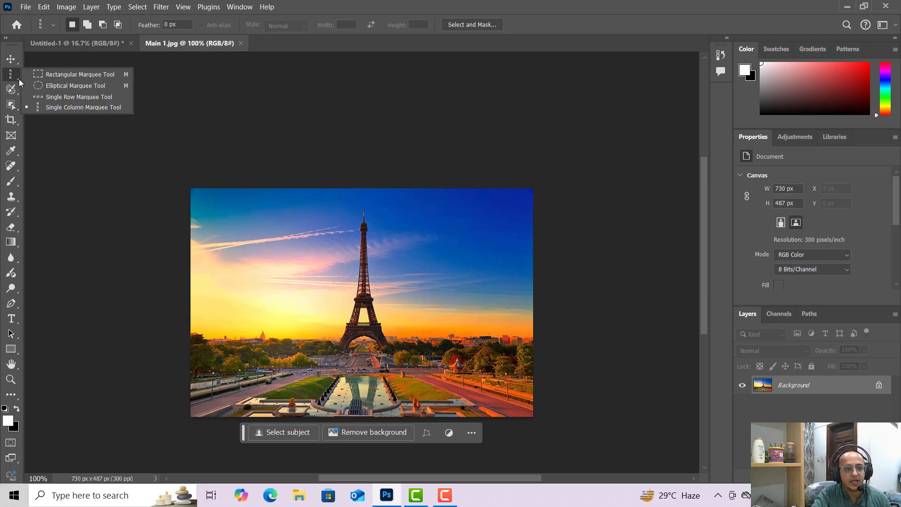
left_click(51, 108)
left_click_drag(213, 184, 226, 287)
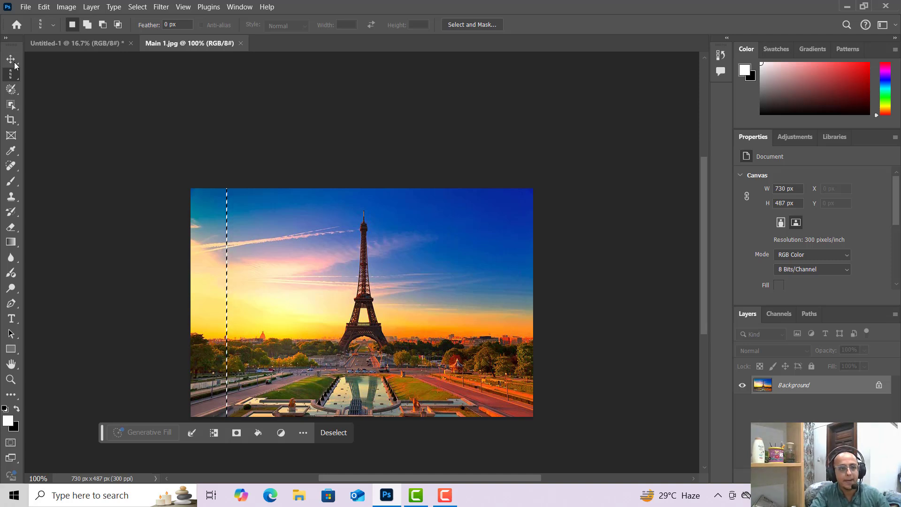
Paste the one-pixel column onto the new canvas and stretch it vertically to span the full canvas height.
left_click(46, 43)
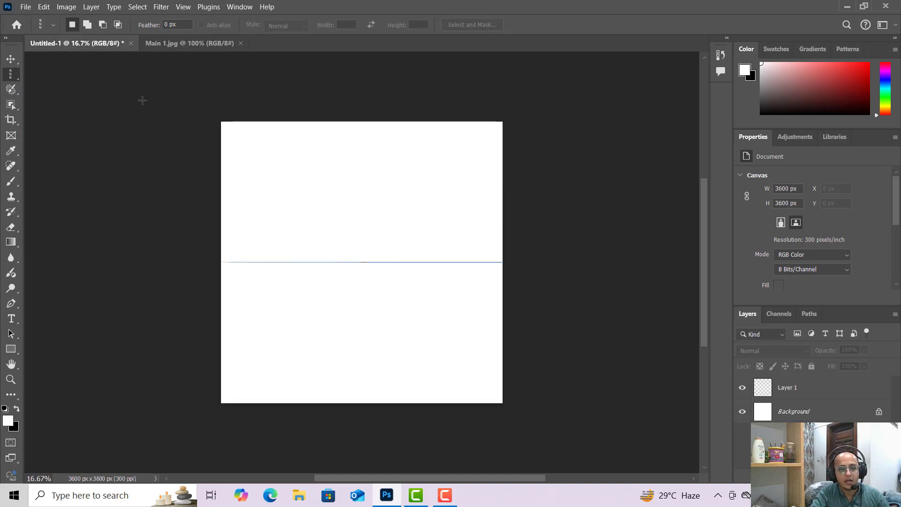
key("ctrl+v")
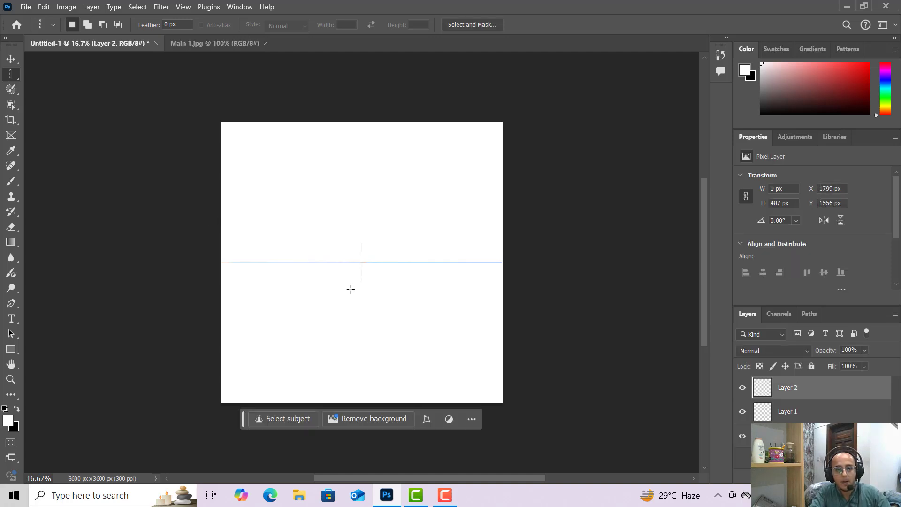
left_click(15, 62)
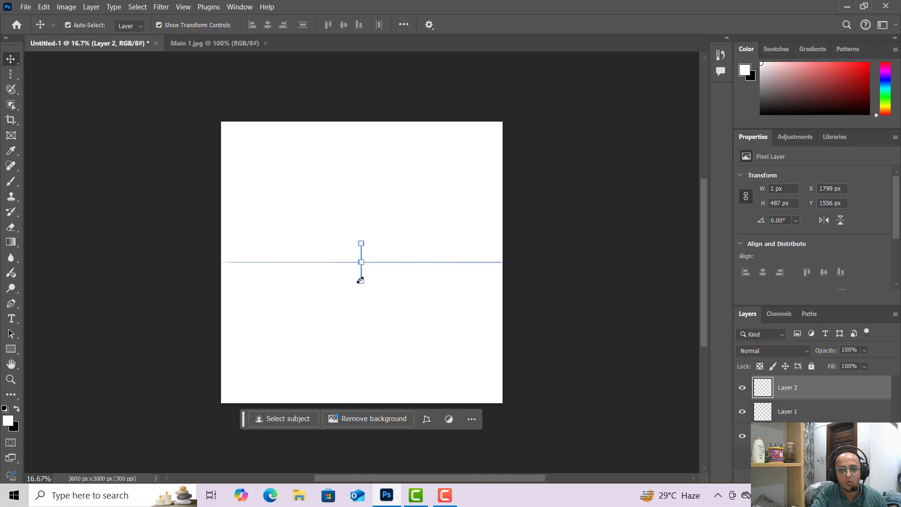
left_click_drag(361, 281, 388, 403)
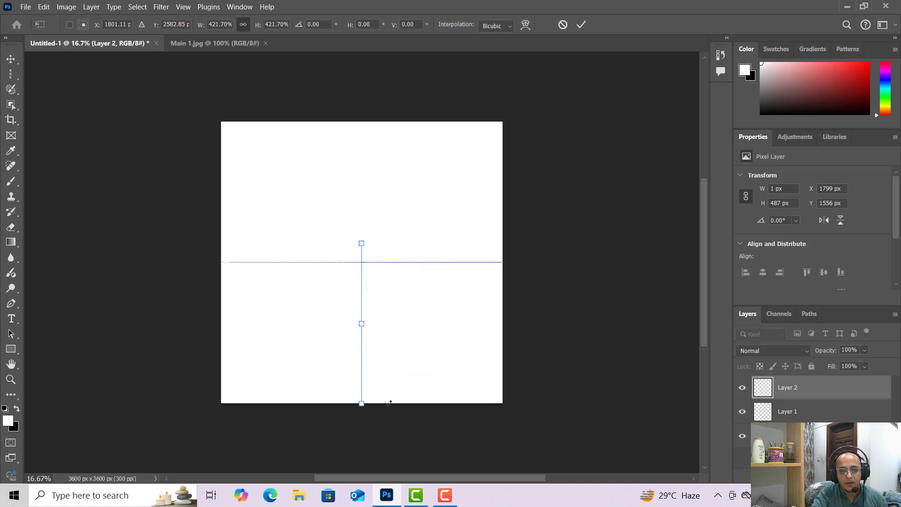
left_click_drag(358, 239, 367, 116)
left_click(10, 60)
left_click(61, 99)
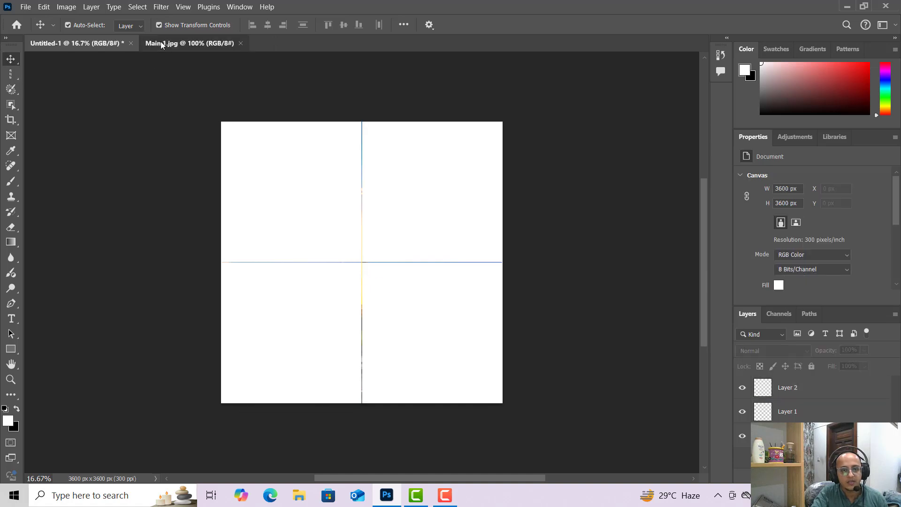
Deselect and close the Main 1 document, then minimize the Photoshop window.
left_click(160, 42)
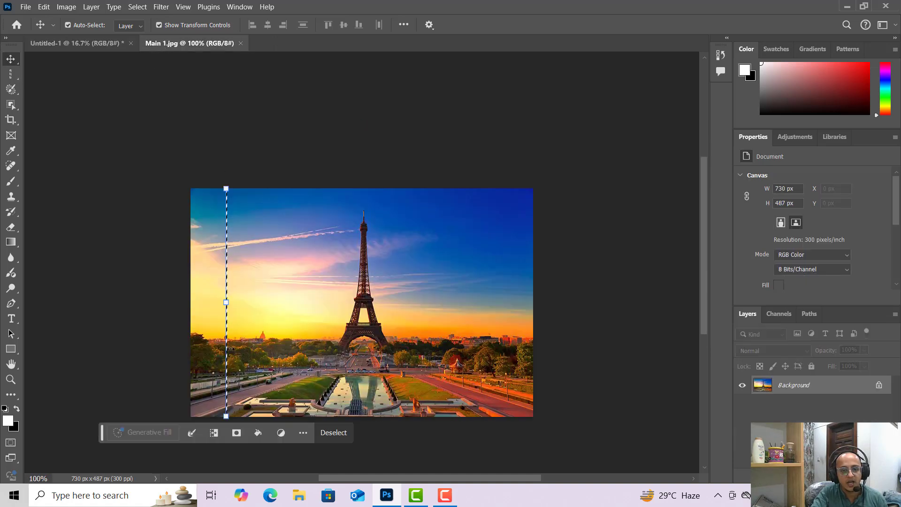
left_click(99, 47)
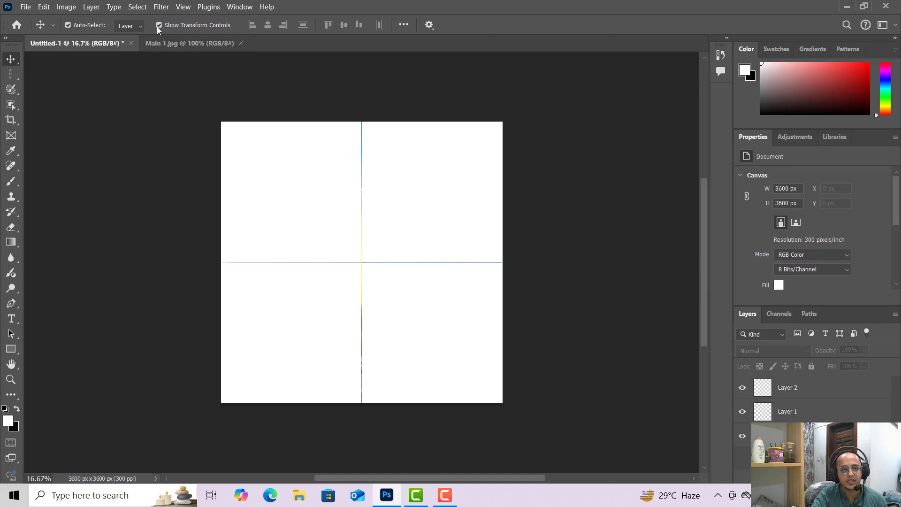
left_click(178, 45)
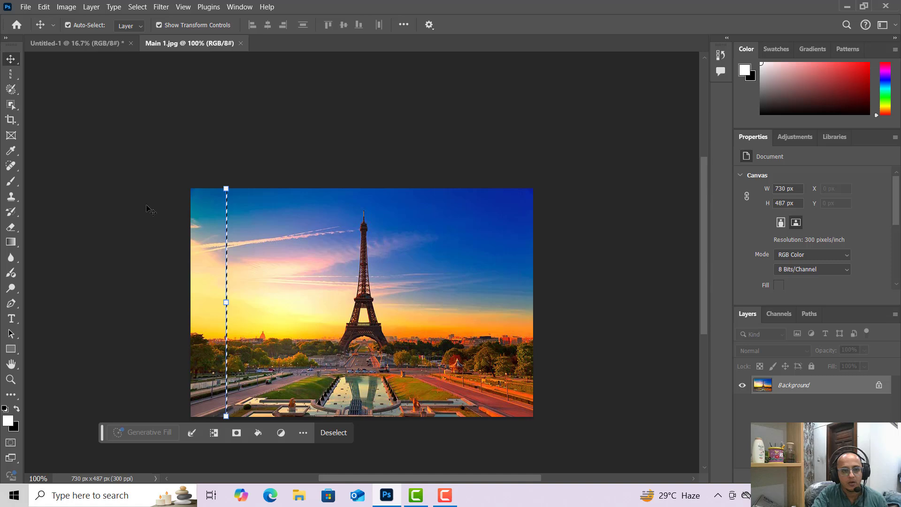
key("ctrl+d")
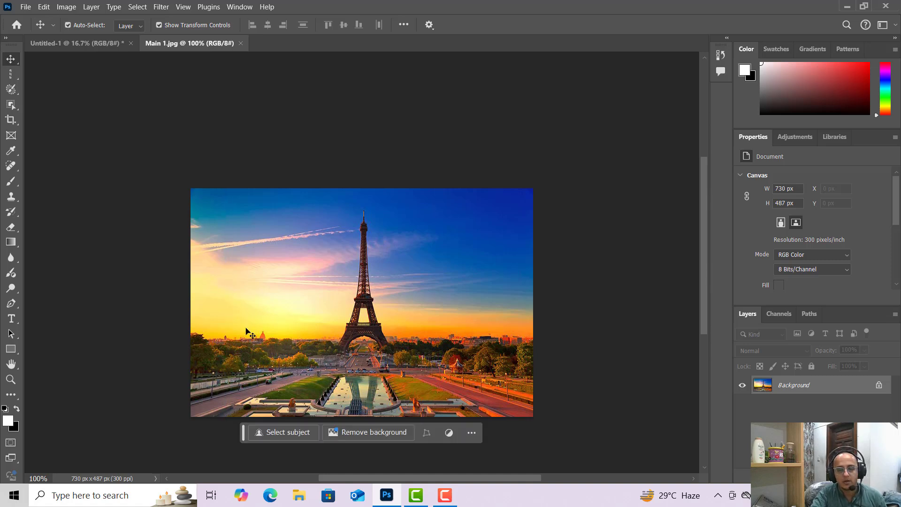
left_click(241, 43)
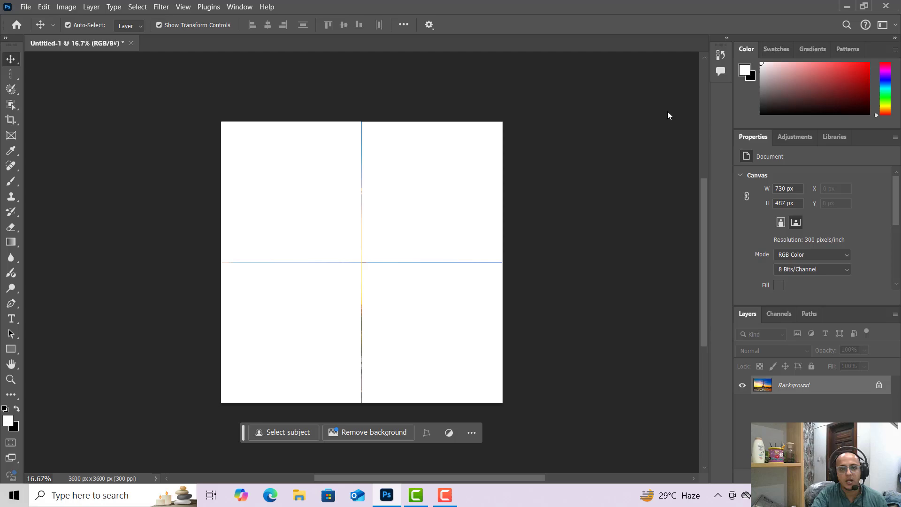
left_click(847, 5)
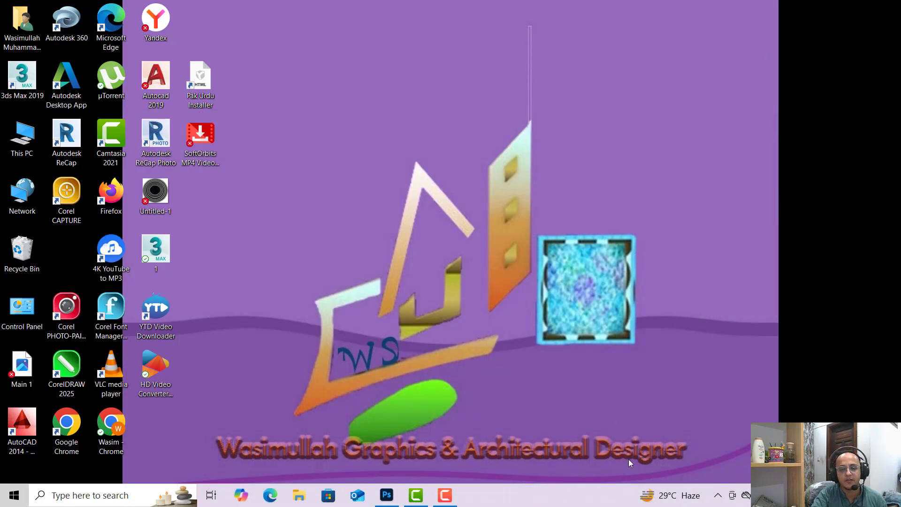